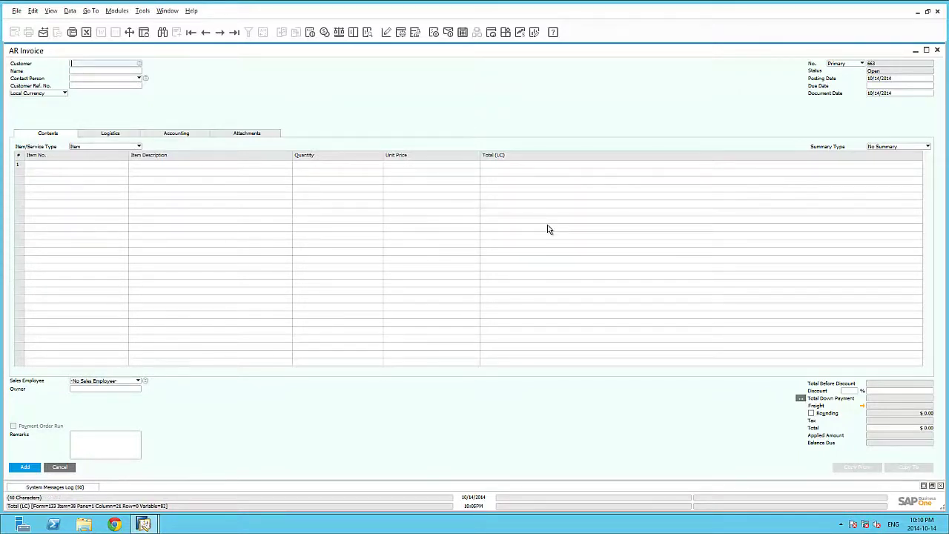
In the AR Invoice form settings, make the Stock UoM and Discount % table columns visible.
{"action": "left_click", "coordinate": [401, 34]}
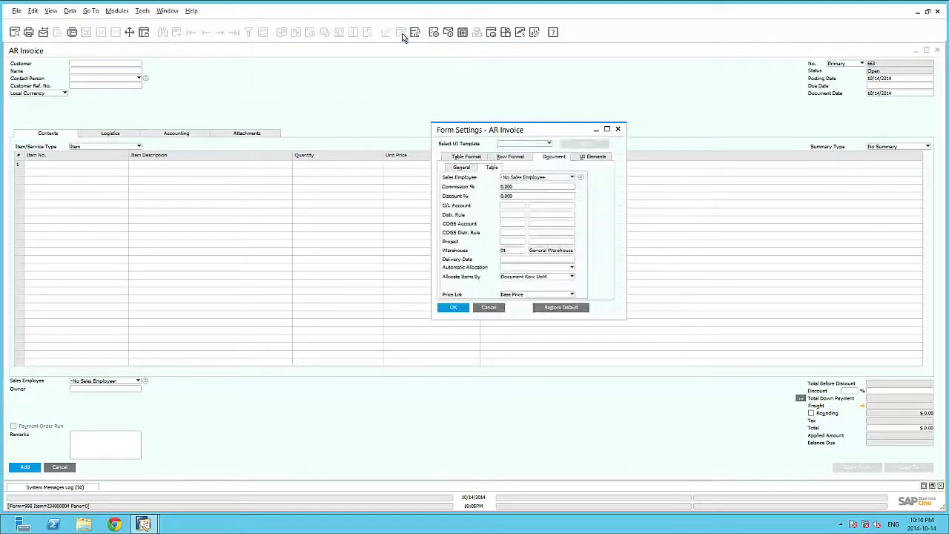
{"action": "left_click", "coordinate": [466, 158]}
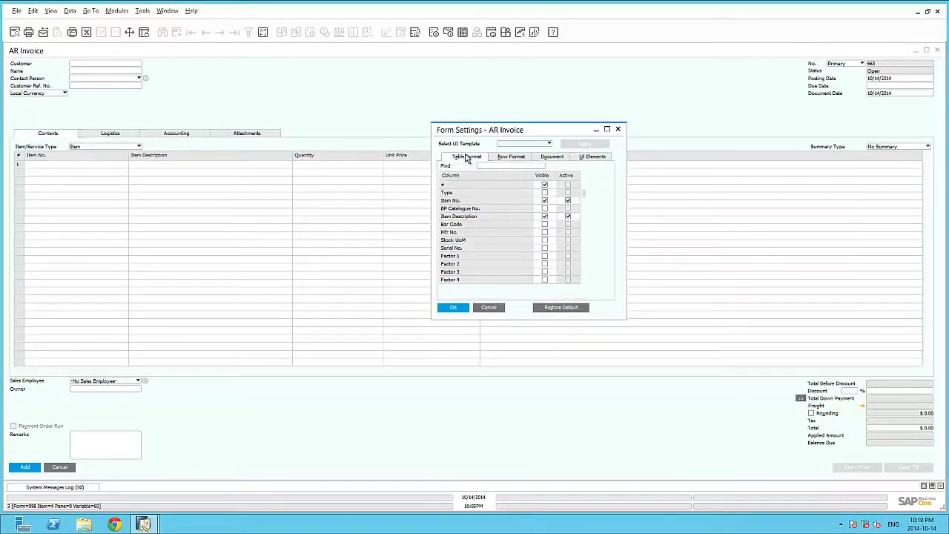
{"action": "left_click", "coordinate": [545, 240]}
{"action": "scroll", "coordinate": [543, 247], "scroll_direction": "down", "scroll_amount": 1}
{"action": "scroll", "coordinate": [544, 256], "scroll_direction": "down", "scroll_amount": 1}
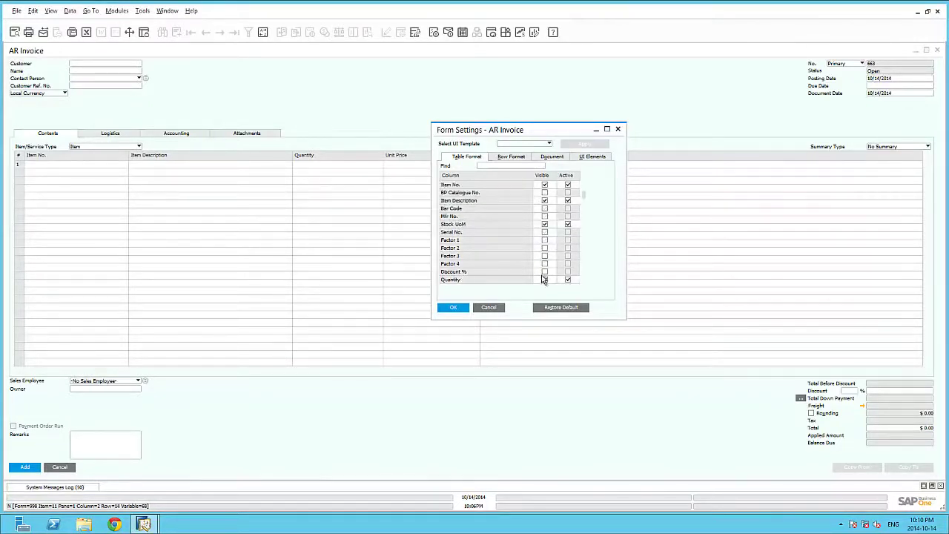
{"action": "left_click", "coordinate": [544, 273]}
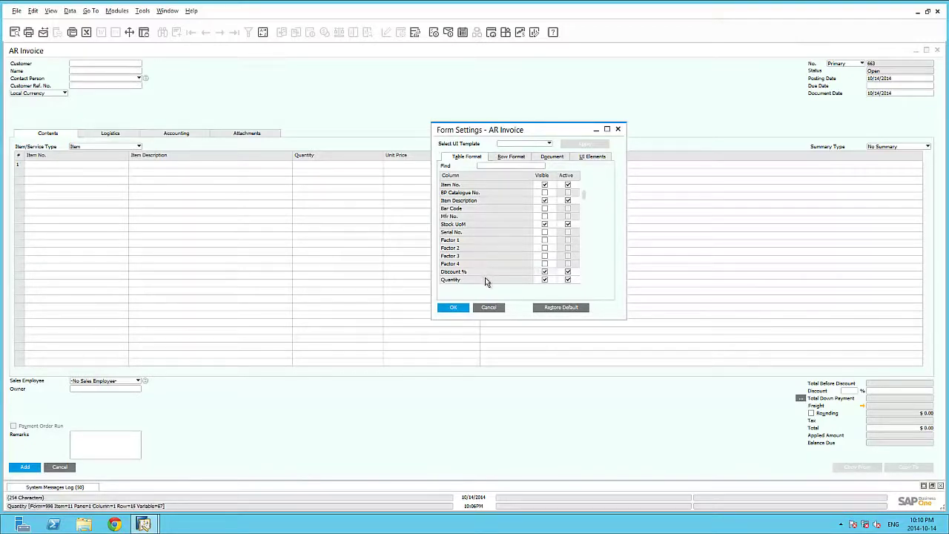
Move the Discount % column further down in the AR Invoice column order and apply the form settings.
{"action": "scroll", "coordinate": [483, 276], "scroll_direction": "down", "scroll_amount": 2}
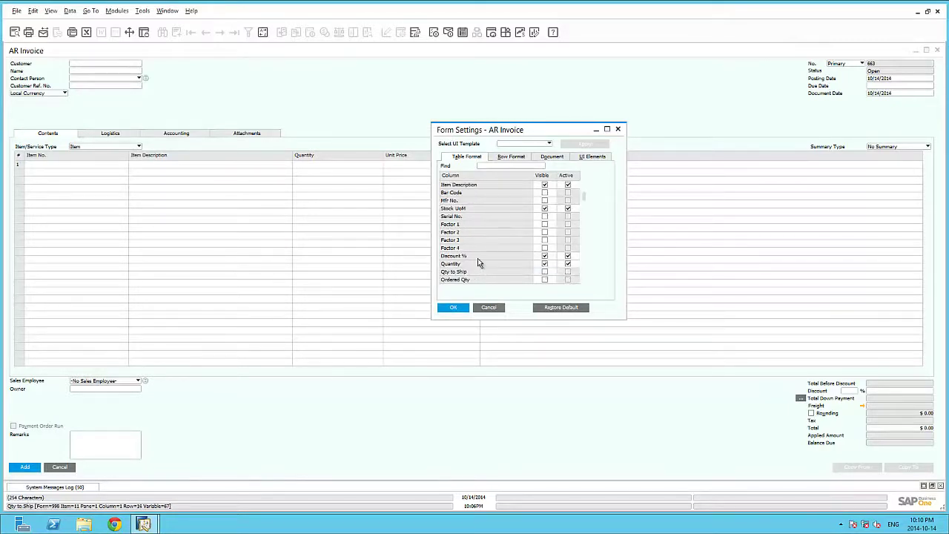
{"action": "left_click", "coordinate": [479, 256]}
{"action": "left_click_drag", "start_coordinate": [481, 269], "coordinate": [480, 276]}
{"action": "left_click", "coordinate": [454, 309]}
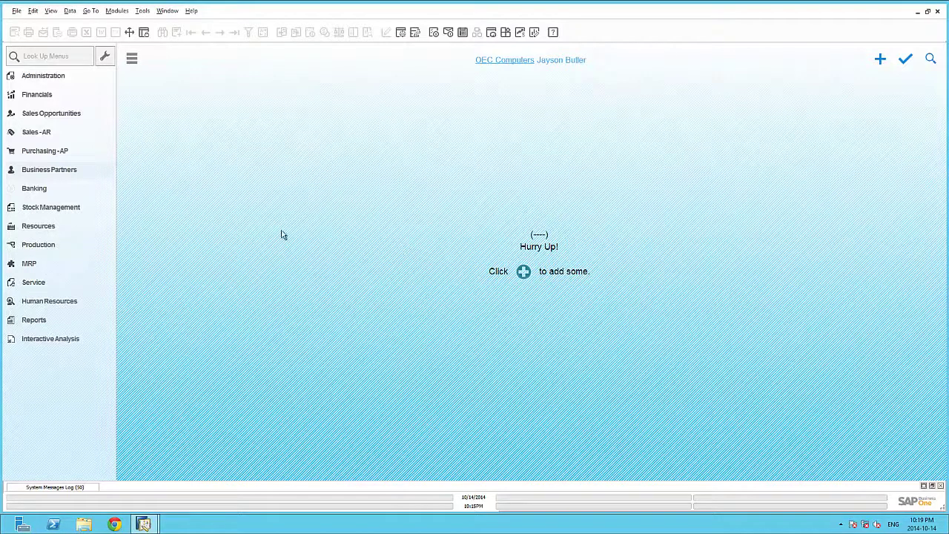
In Business Partner Master Data, rename the Alias Name label to "BP loyalty Code" and format it in bold.
{"action": "left_click", "coordinate": [74, 174]}
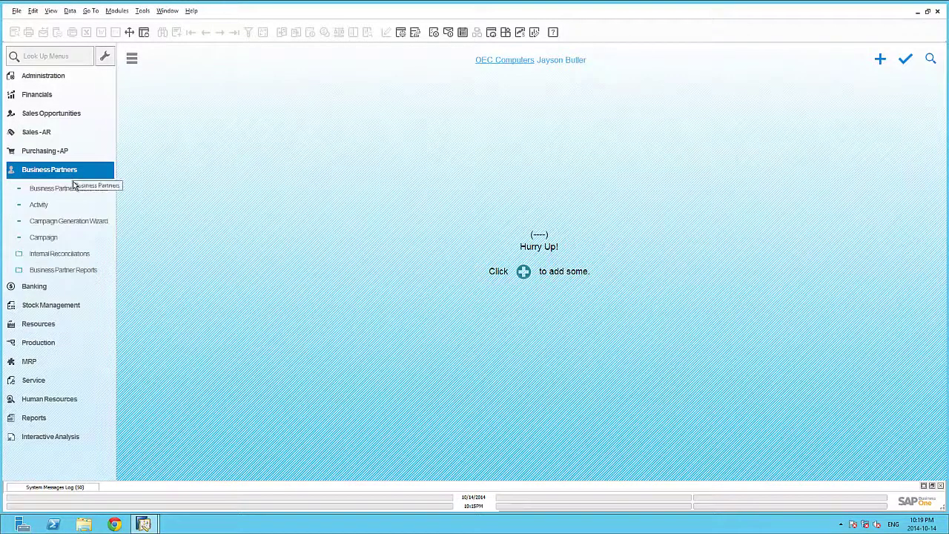
{"action": "left_click", "coordinate": [73, 190]}
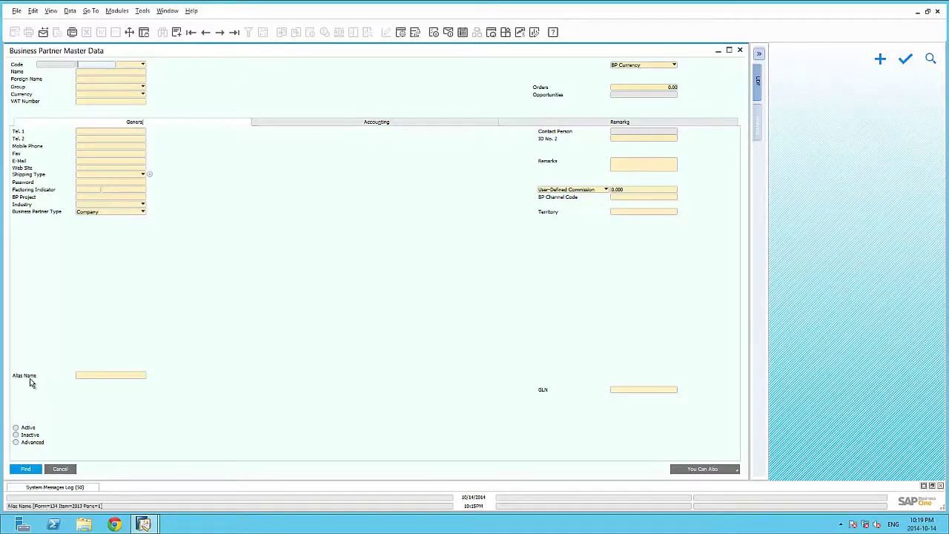
{"action": "double_click", "coordinate": [29, 379], "text": "ctrl"}
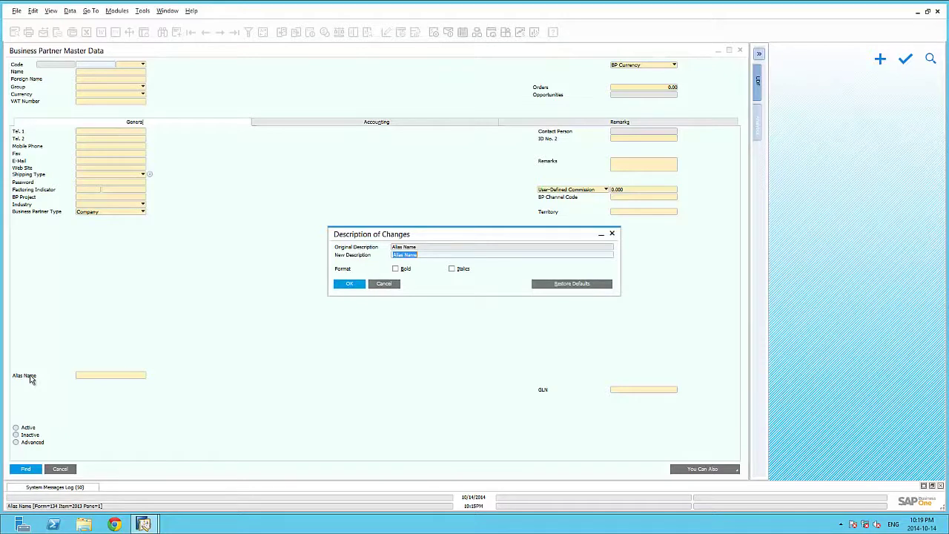
{"action": "type", "text": "BP loya"}
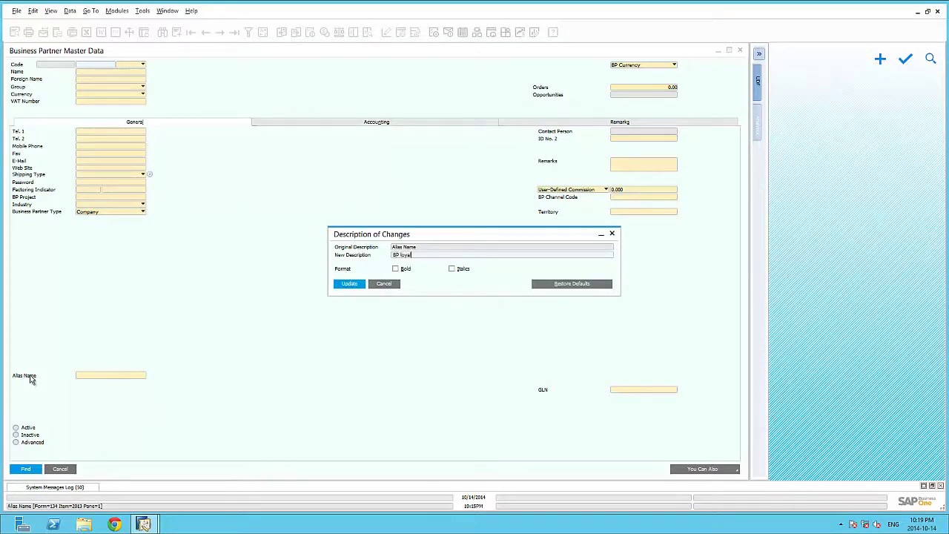
{"action": "type", "text": "lty Code"}
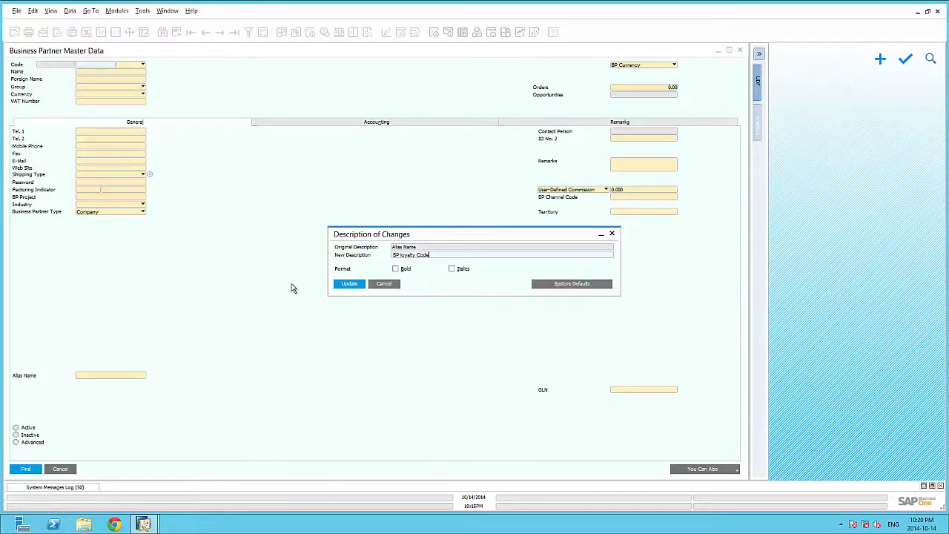
{"action": "left_click", "coordinate": [395, 269]}
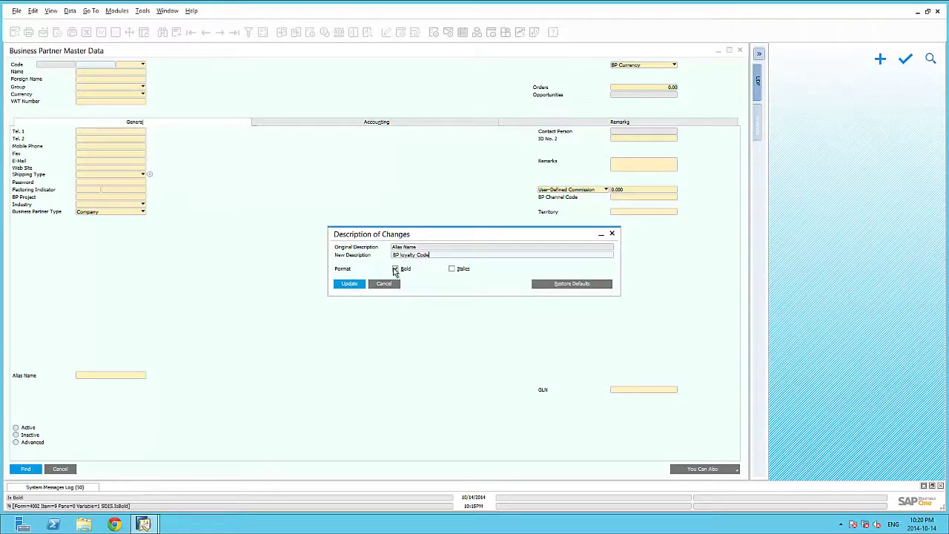
{"action": "left_click", "coordinate": [351, 284]}
{"action": "left_click", "coordinate": [350, 284]}
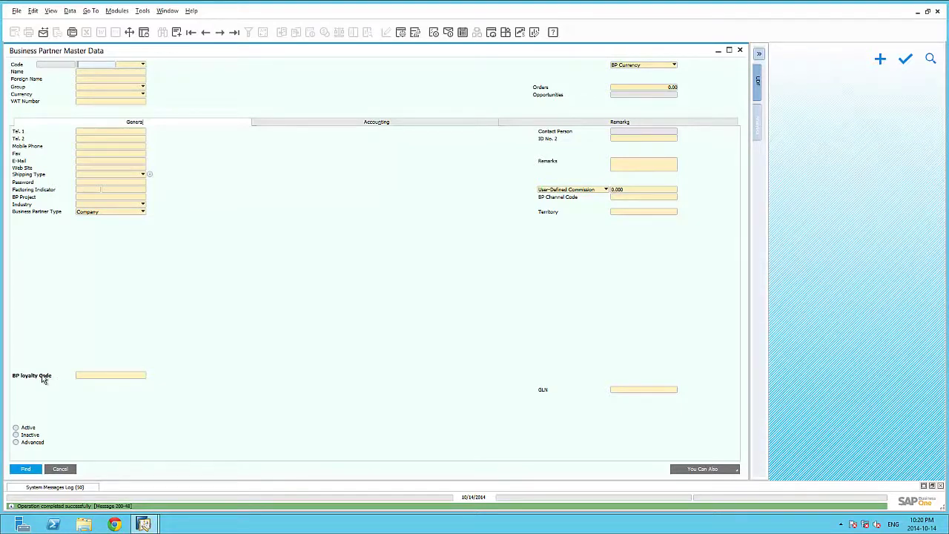
Restore the default description and formatting of the renamed BP loyalty Code label.
{"action": "double_click", "coordinate": [43, 377], "text": "ctrl"}
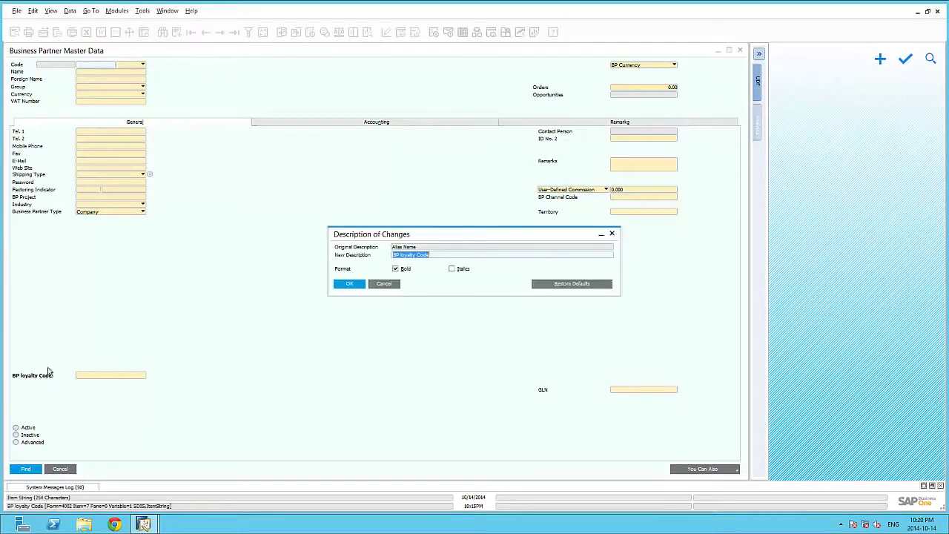
{"action": "left_click", "coordinate": [583, 289]}
{"action": "left_click", "coordinate": [350, 285]}
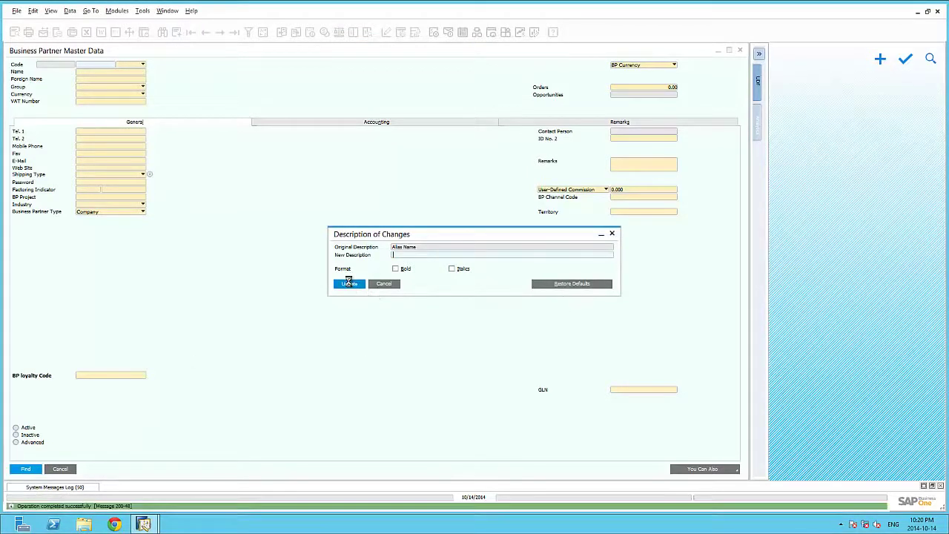
{"action": "left_click", "coordinate": [351, 285]}
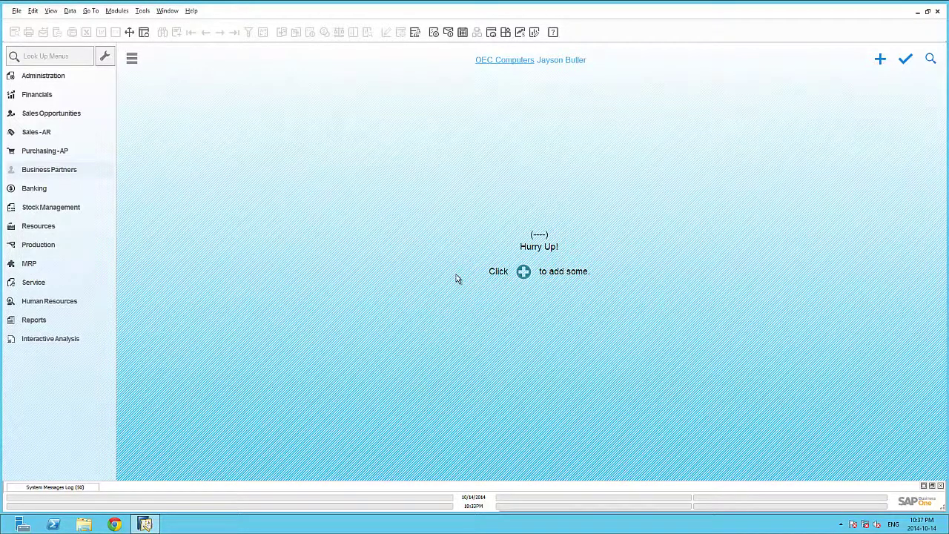
Open the user-defined fields management and select the Business Partner object within the Business Partner category of Master Data.
{"action": "left_click", "coordinate": [141, 12]}
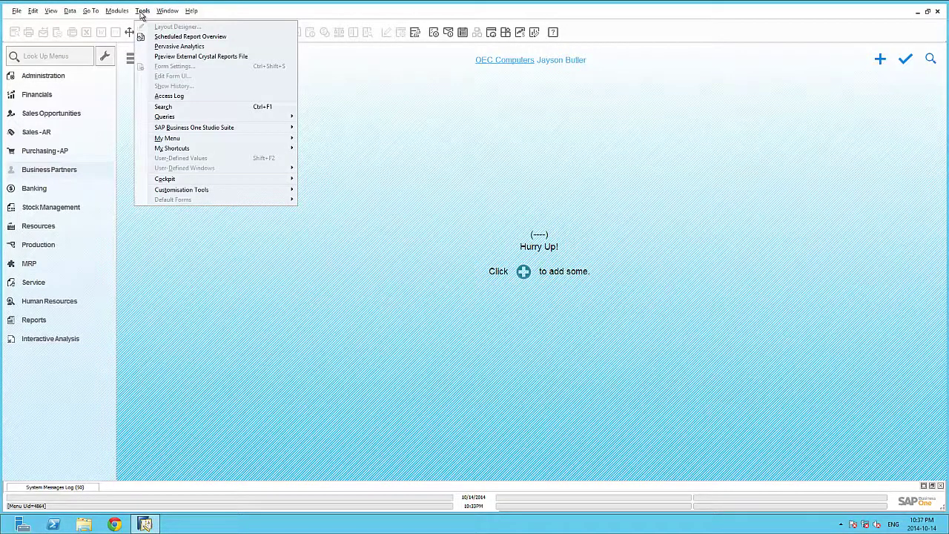
{"action": "mouse_move", "coordinate": [176, 194]}
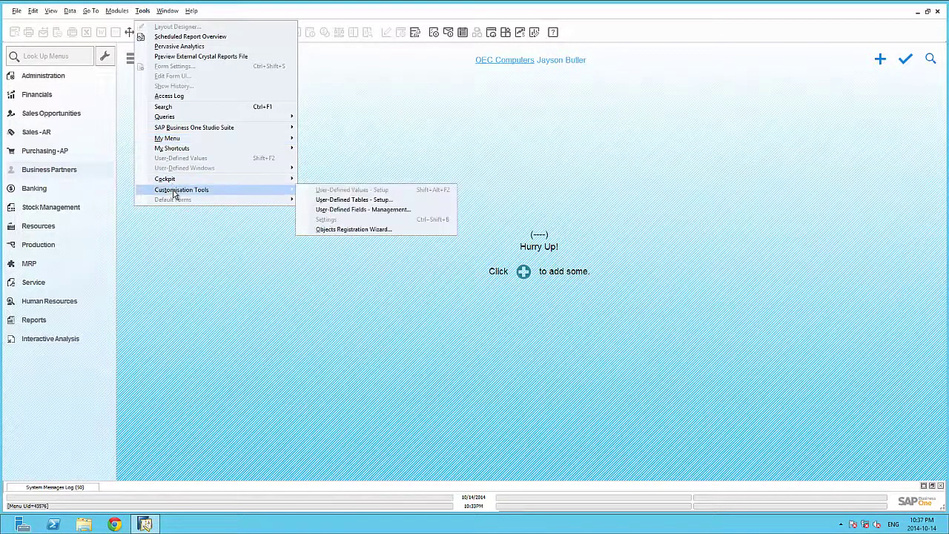
{"action": "left_click", "coordinate": [346, 211]}
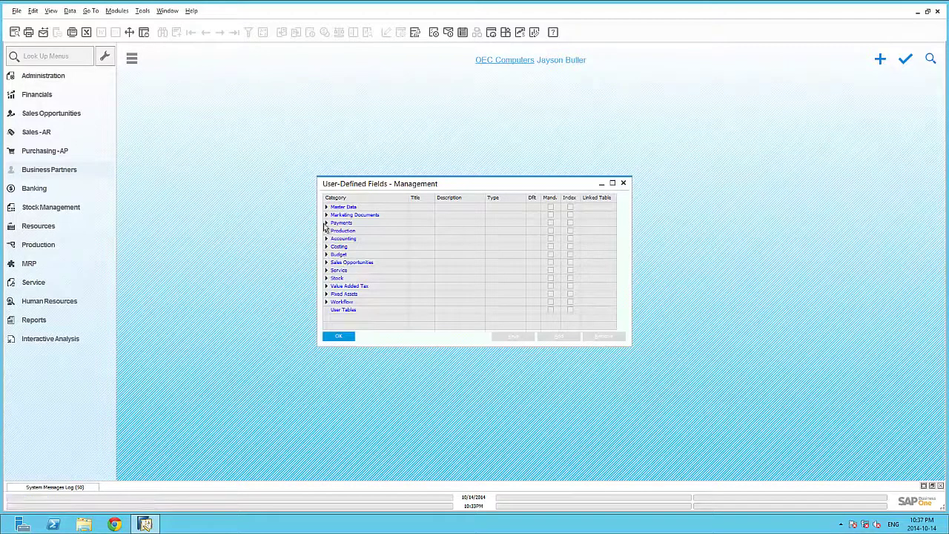
{"action": "left_click", "coordinate": [327, 215]}
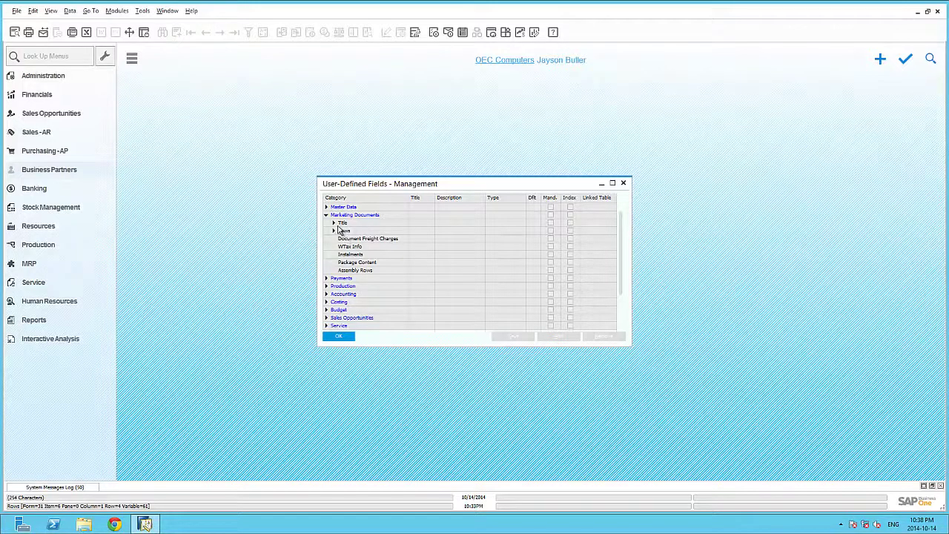
{"action": "left_click", "coordinate": [326, 214]}
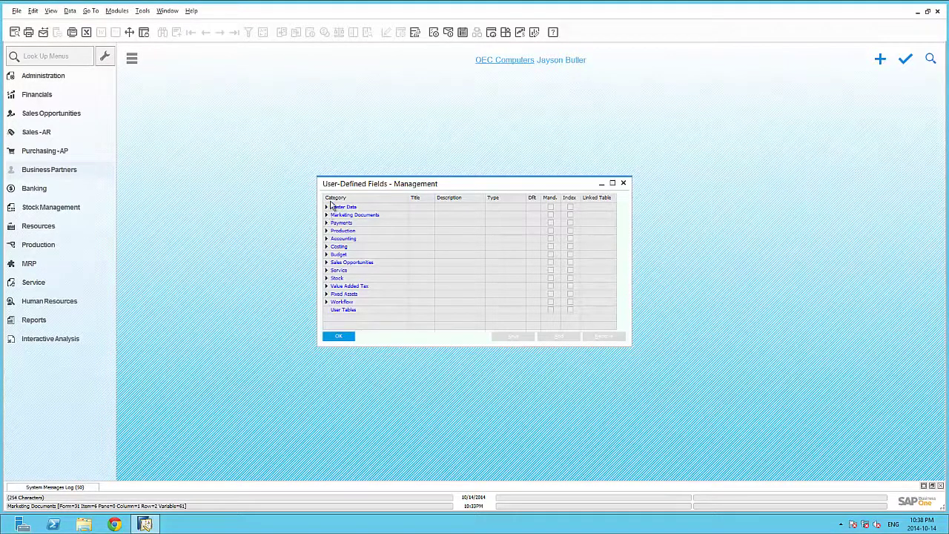
{"action": "left_click", "coordinate": [326, 208]}
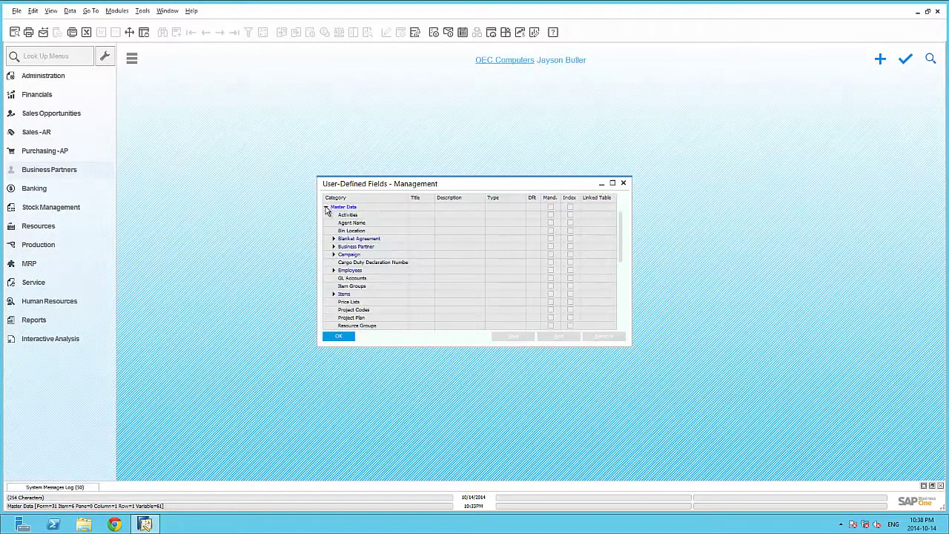
{"action": "left_click", "coordinate": [334, 247]}
{"action": "left_click", "coordinate": [353, 256]}
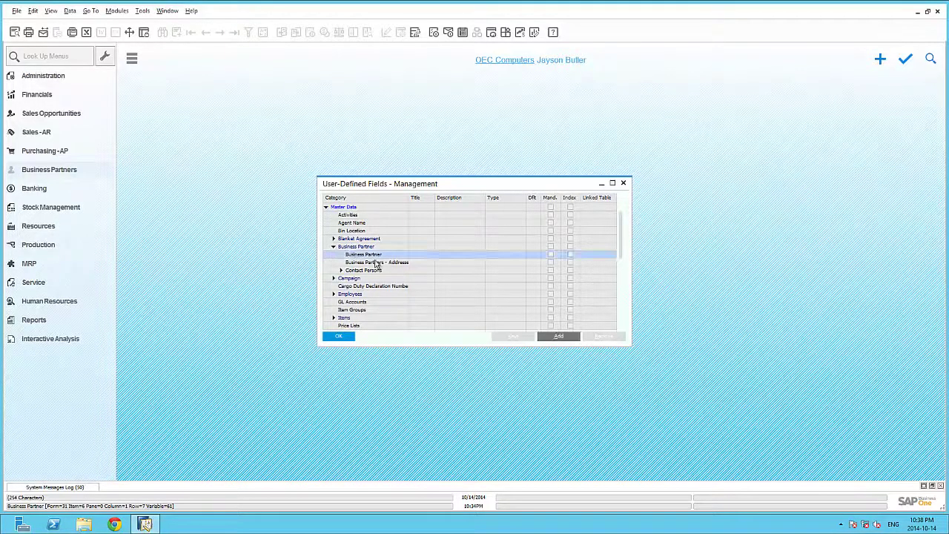
Start a new user-defined field for Business Partner with the title BPIdCode and the description BP ID Code.
{"action": "left_click", "coordinate": [565, 339]}
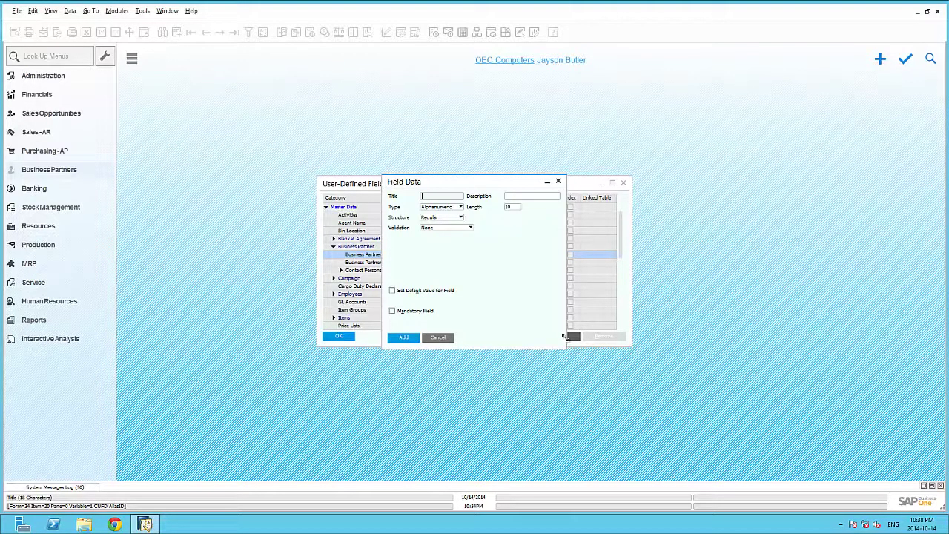
{"action": "type", "text": "PIdCode"}
{"action": "key", "text": "Tab"}
{"action": "type", "text": "BP"}
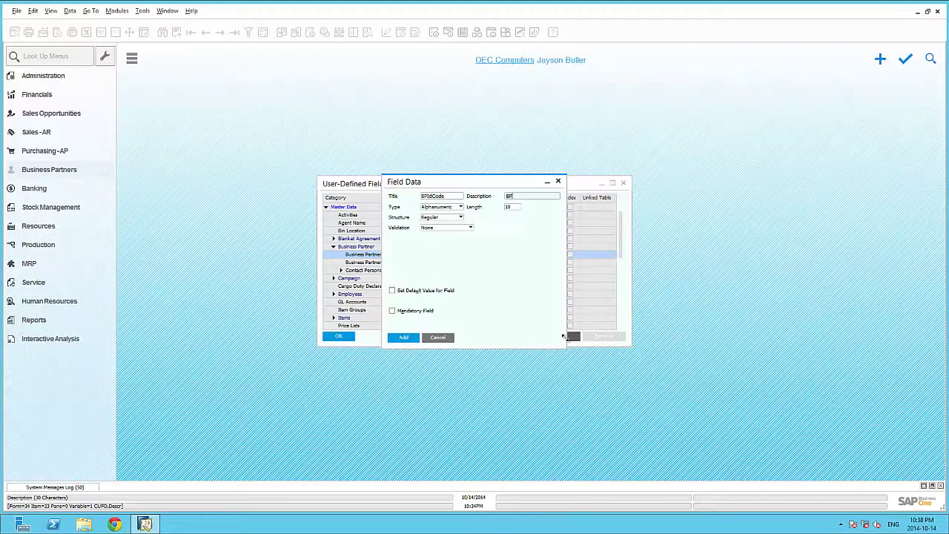
{"action": "type", "text": " ID COde"}
Set the field type to Alphanumeric, add the field with the database structure change accepted, and close the fields management.
{"action": "left_click", "coordinate": [454, 209]}
{"action": "left_click", "coordinate": [454, 214]}
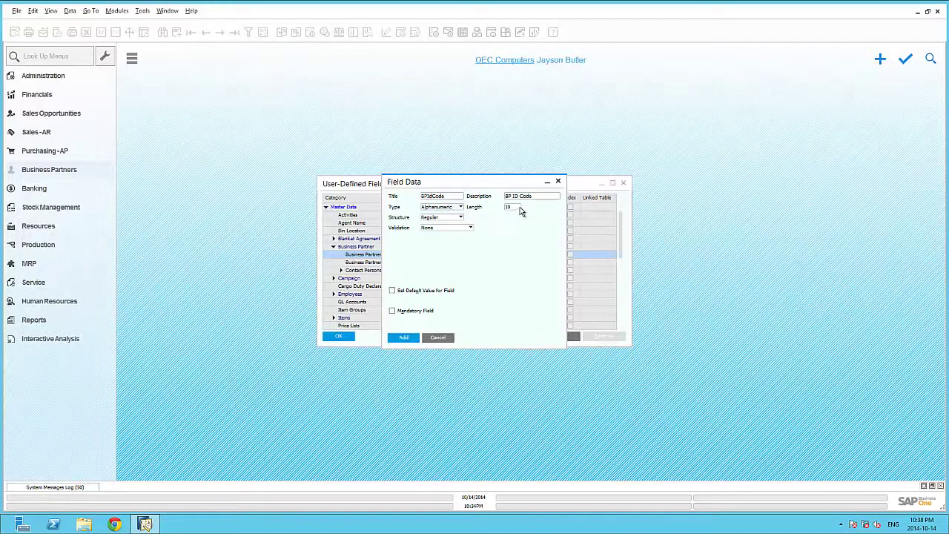
{"action": "double_click", "coordinate": [520, 207]}
{"action": "left_click", "coordinate": [412, 340]}
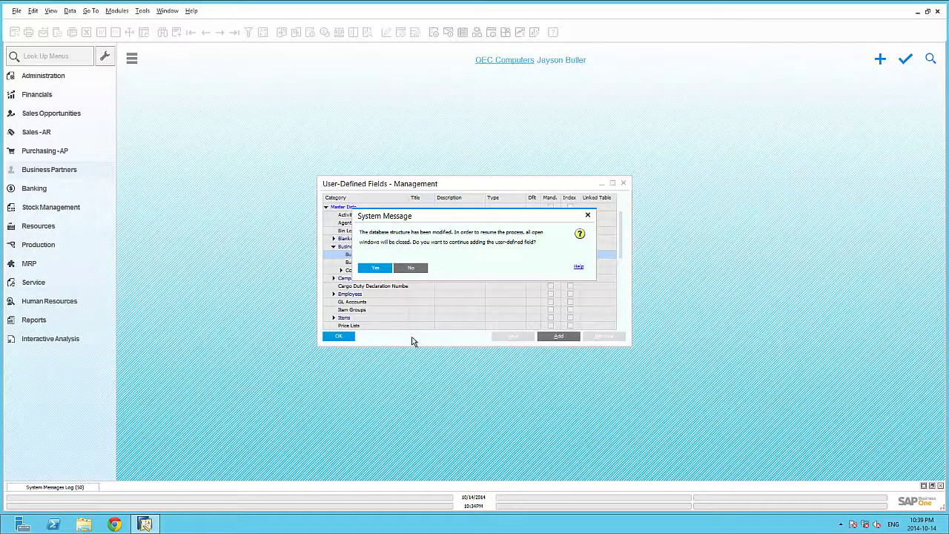
{"action": "left_click", "coordinate": [382, 270]}
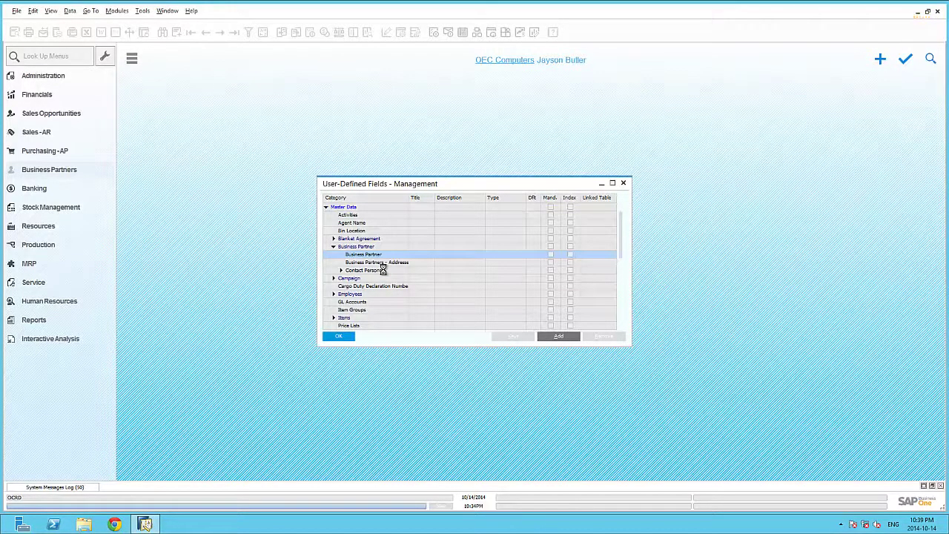
{"action": "left_click", "coordinate": [339, 337]}
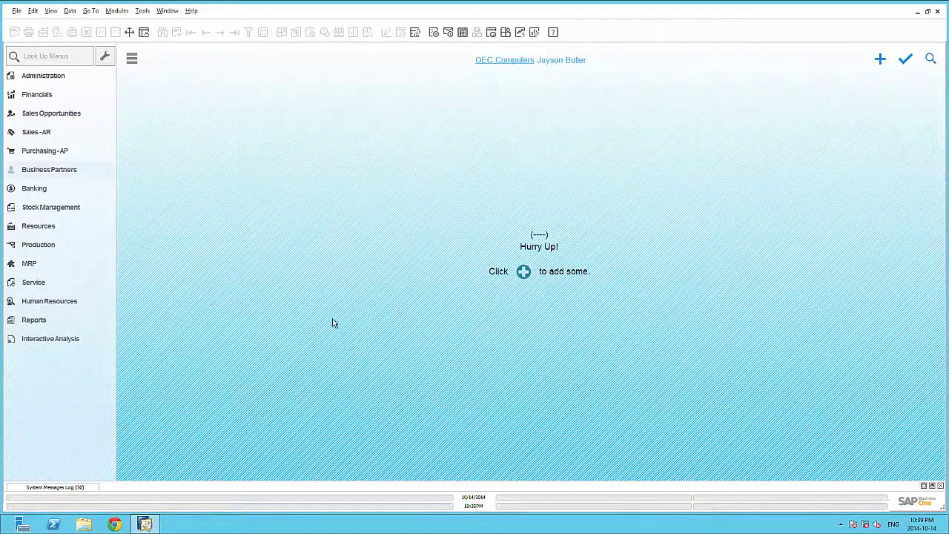
Open Business Partner Master Data, expand its user-defined fields pane and maximize the window.
{"action": "left_click", "coordinate": [89, 173]}
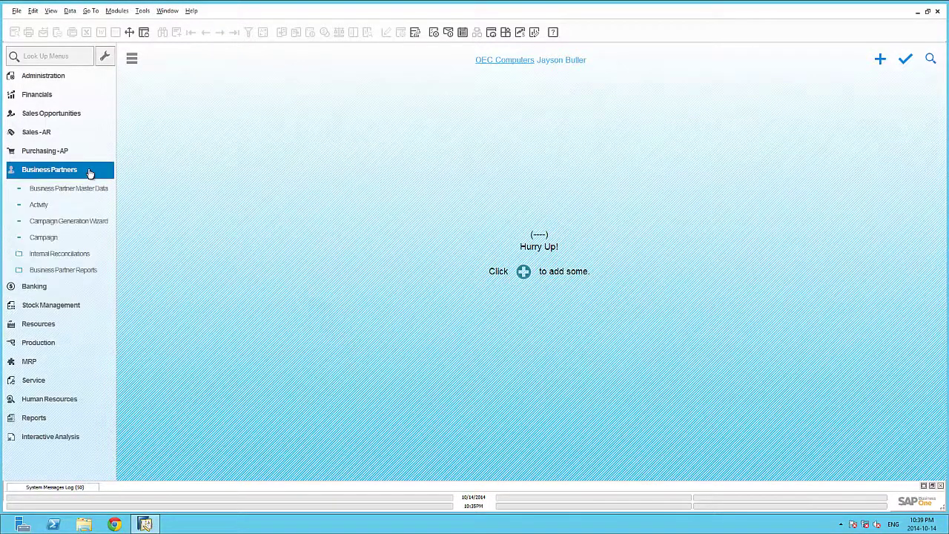
{"action": "left_click", "coordinate": [84, 188]}
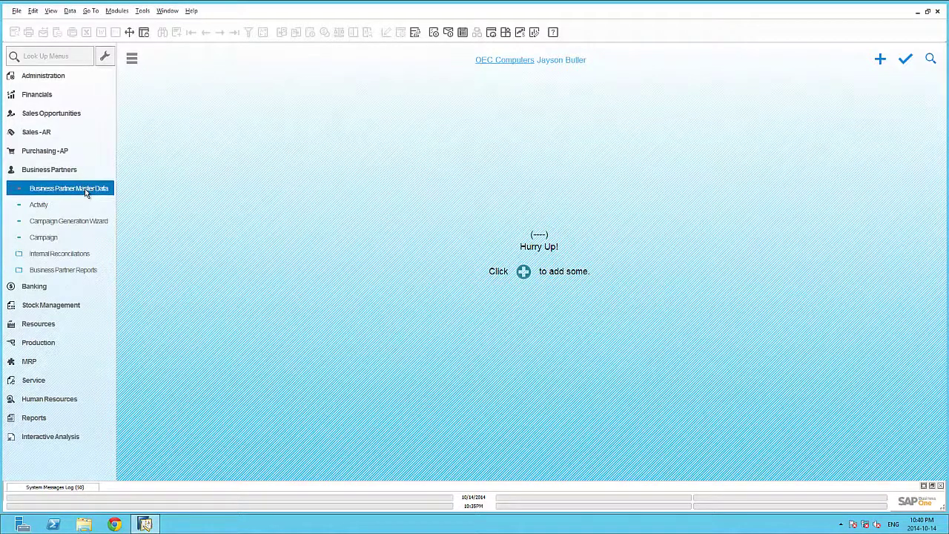
{"action": "left_click", "coordinate": [50, 10]}
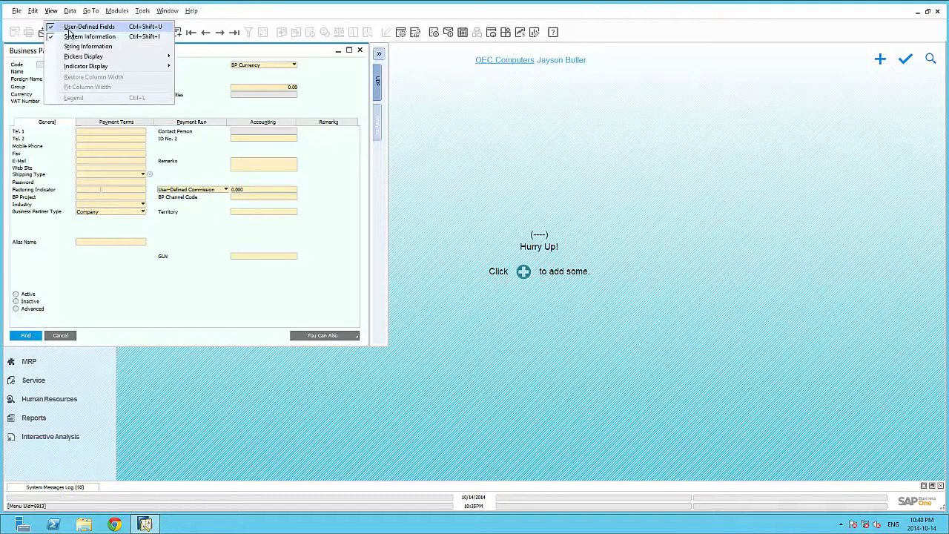
{"action": "left_click", "coordinate": [348, 72]}
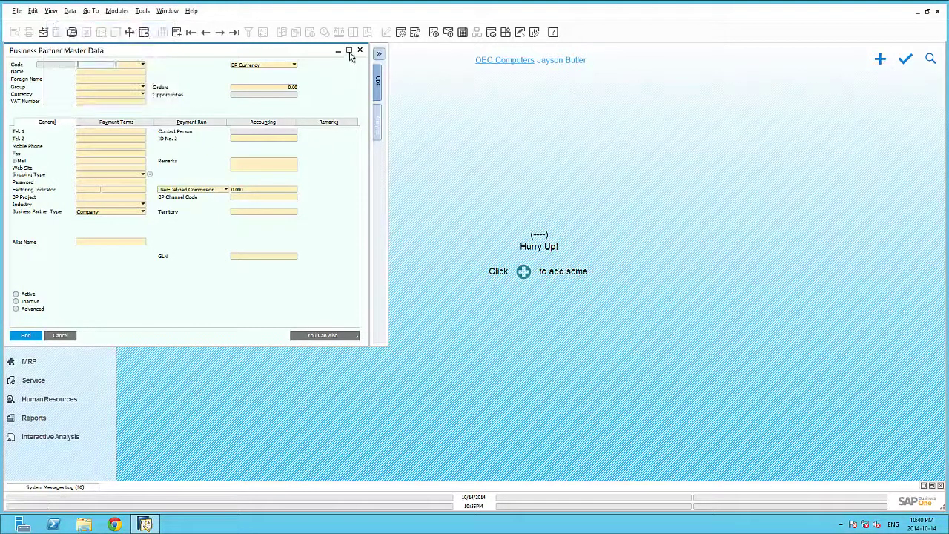
{"action": "left_click", "coordinate": [378, 80]}
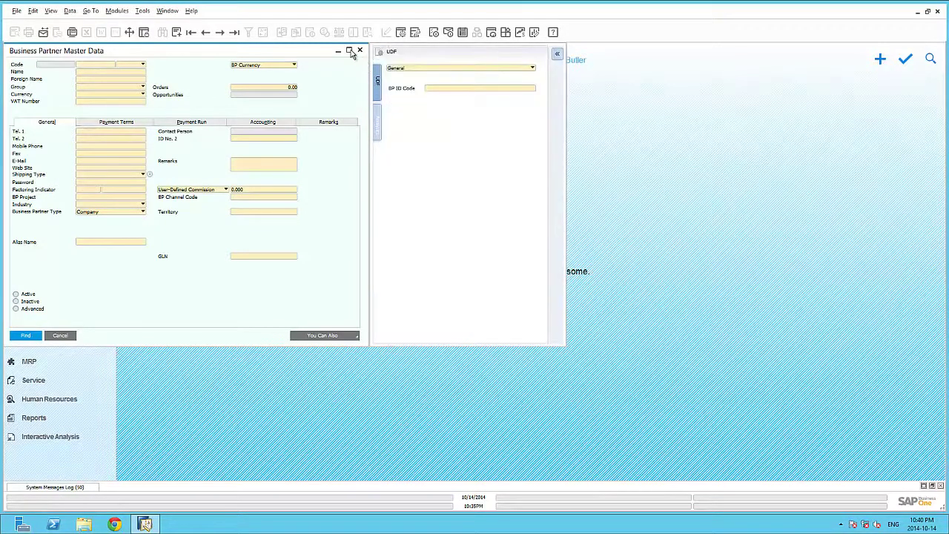
{"action": "left_click", "coordinate": [350, 50]}
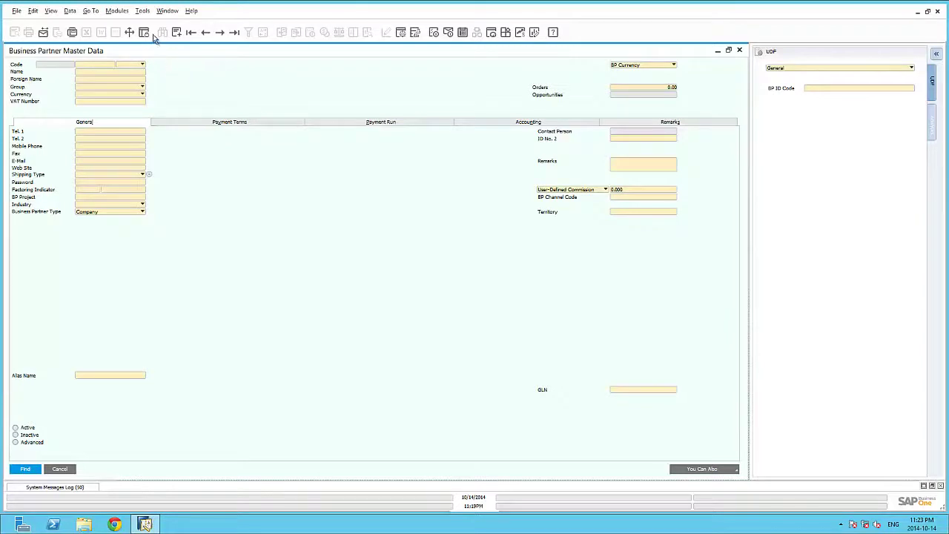
Enter UI edit mode for the form and move the BP ID Code field onto the General tab, directly below Territory.
{"action": "left_click", "coordinate": [144, 12]}
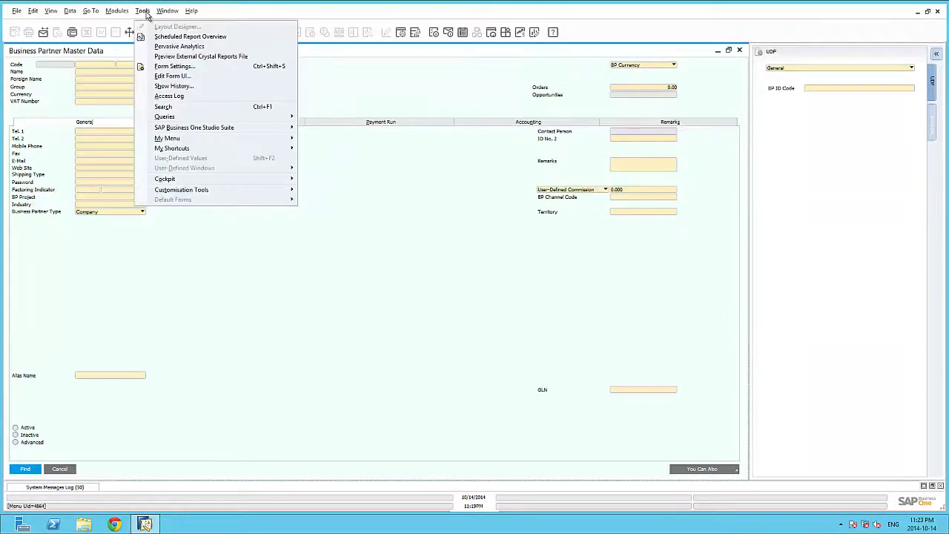
{"action": "left_click", "coordinate": [179, 77]}
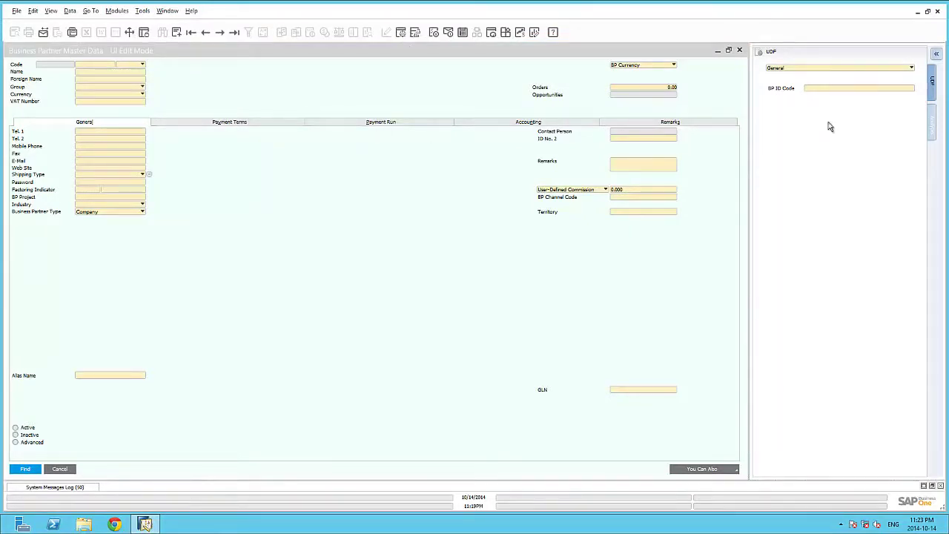
{"action": "left_click", "coordinate": [829, 89]}
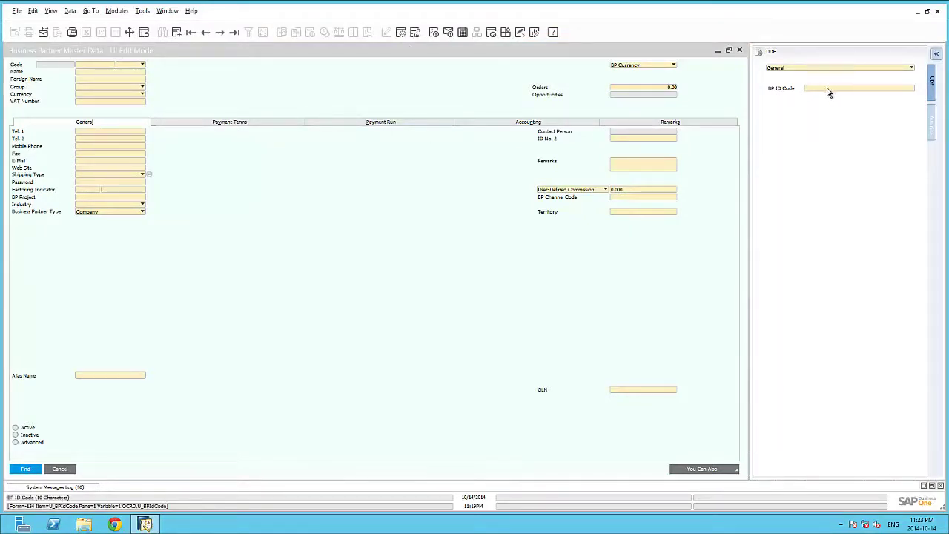
{"action": "left_click", "coordinate": [828, 89]}
{"action": "left_click_drag", "start_coordinate": [828, 94], "coordinate": [601, 221]}
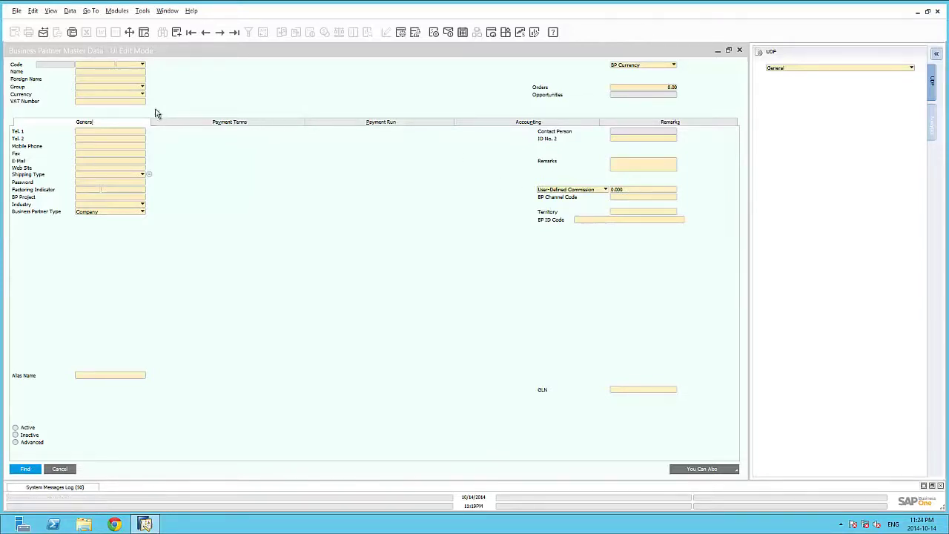
Disable the VAT Number field and hide the Foreign Name and ID No. 2 fields.
{"action": "right_click", "coordinate": [124, 107]}
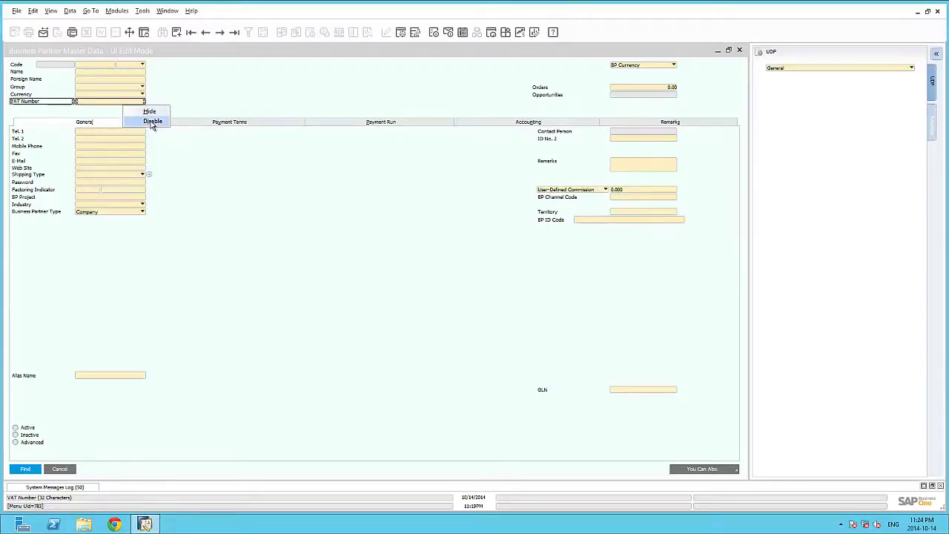
{"action": "left_click", "coordinate": [153, 122]}
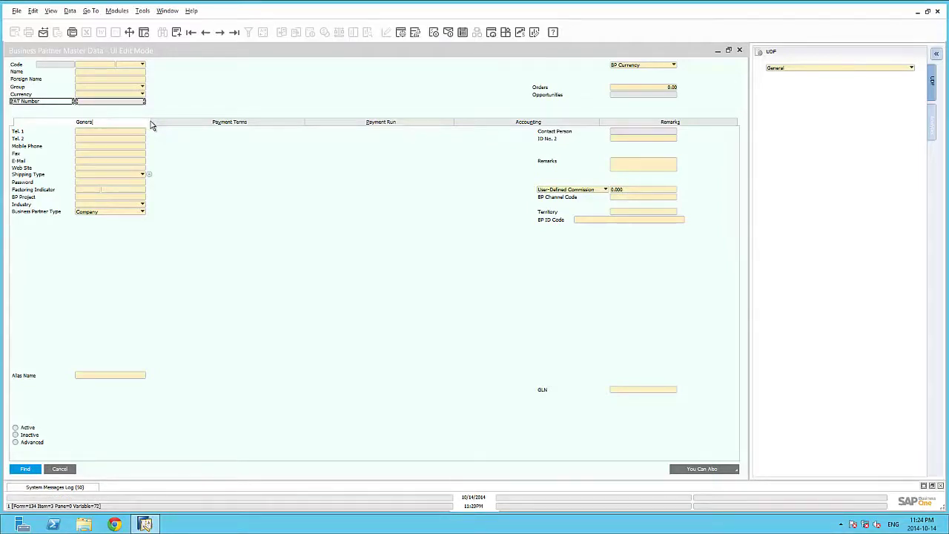
{"action": "right_click", "coordinate": [111, 80]}
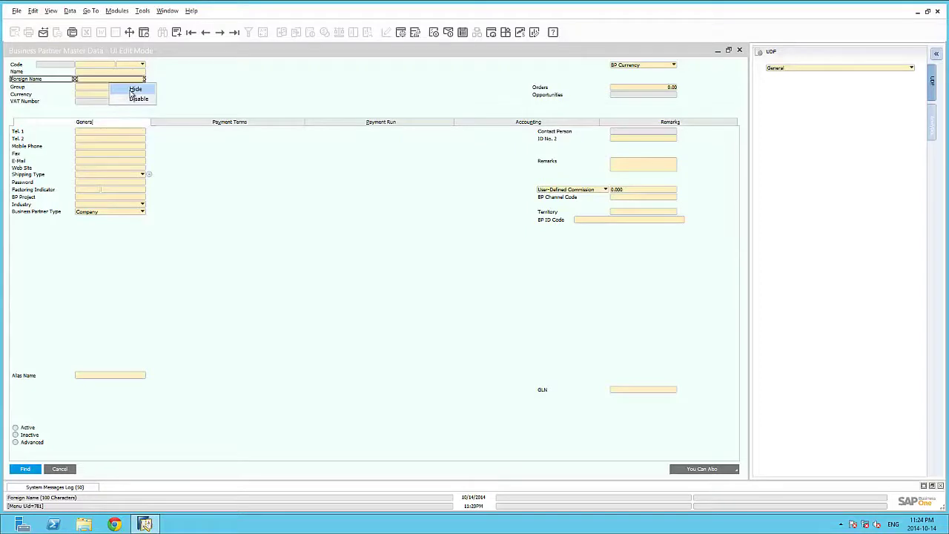
{"action": "left_click", "coordinate": [133, 90]}
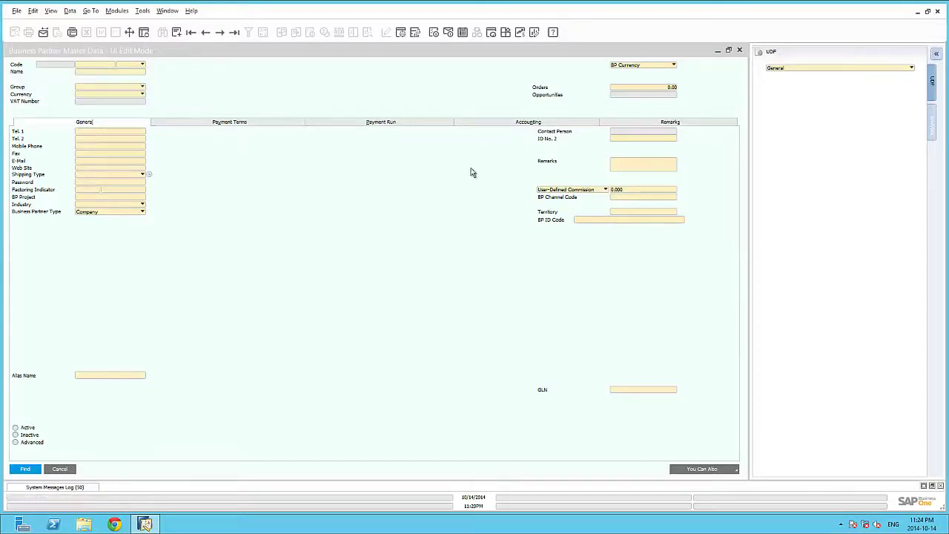
{"action": "right_click", "coordinate": [632, 142]}
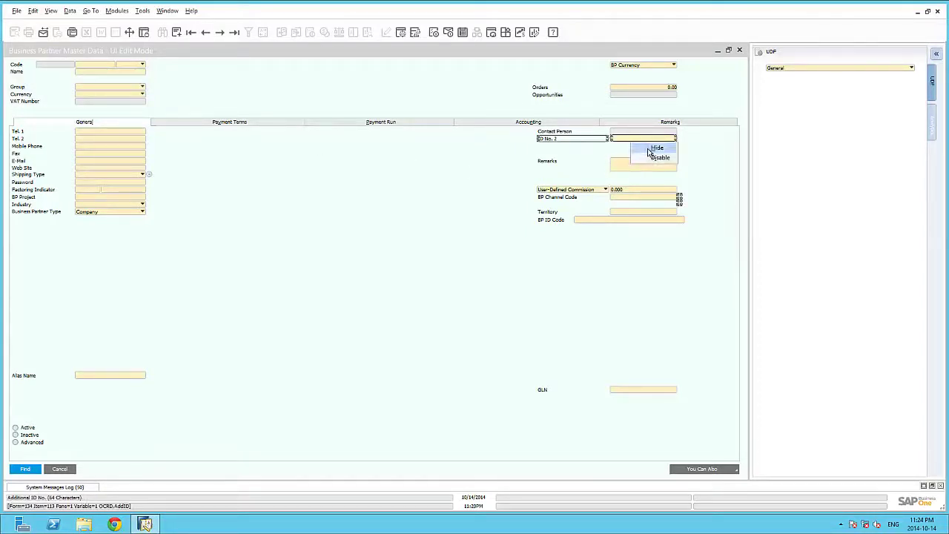
{"action": "left_click", "coordinate": [649, 149]}
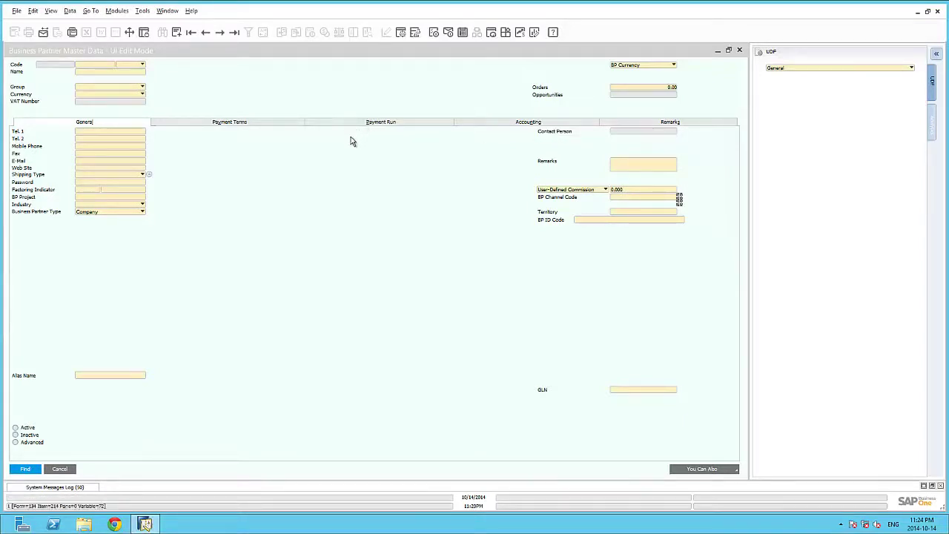
Make the Accounting tab invisible in the UI elements of the form settings and accept the change.
{"action": "left_click", "coordinate": [400, 33]}
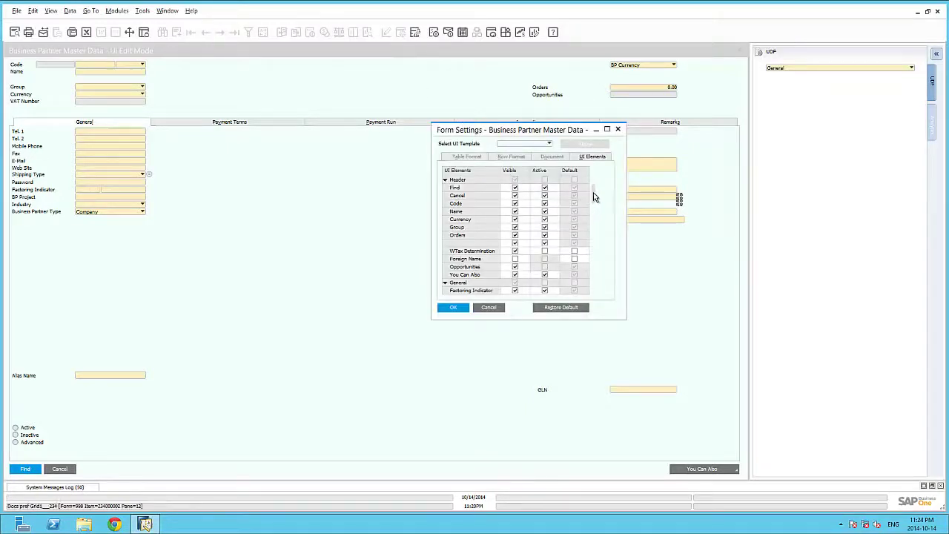
{"action": "left_click_drag", "start_coordinate": [593, 197], "coordinate": [597, 246]}
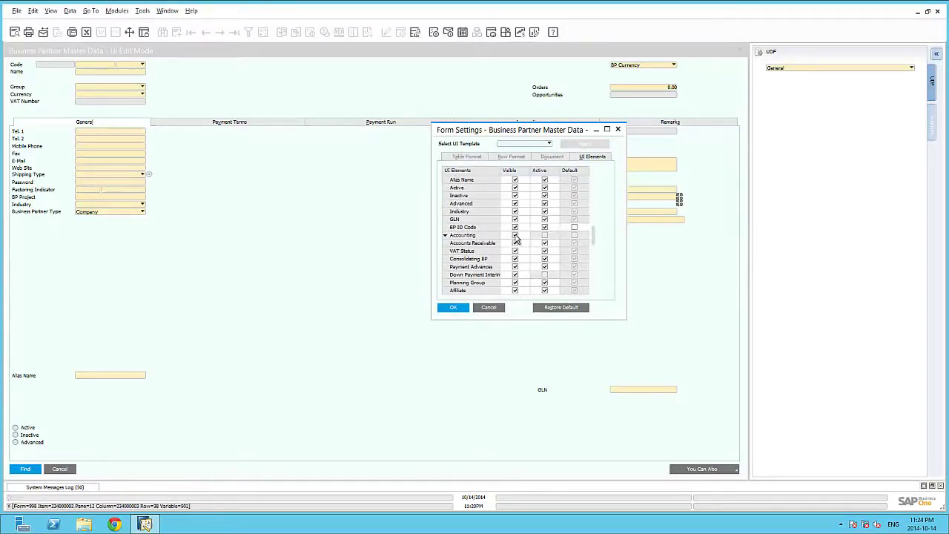
{"action": "left_click", "coordinate": [516, 235]}
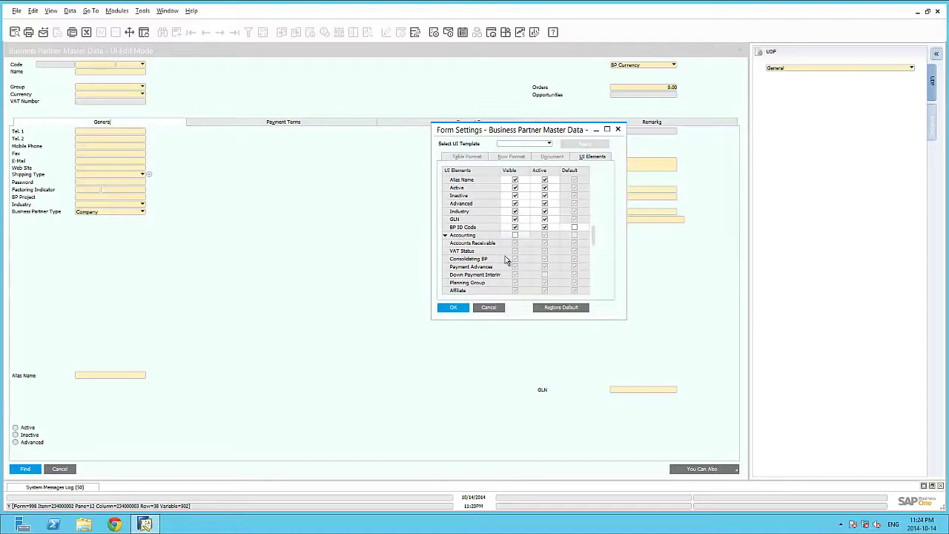
{"action": "left_click", "coordinate": [462, 308]}
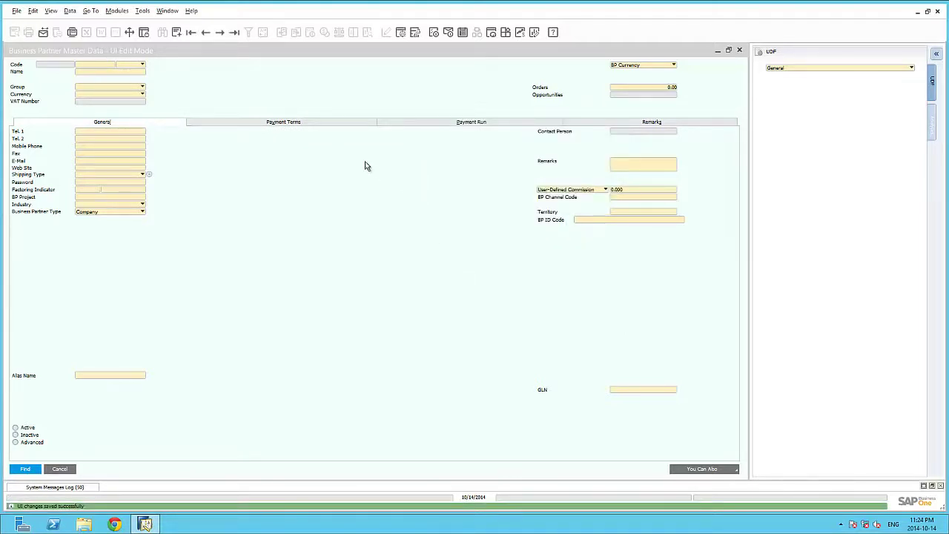
Save the form's UI changes, leave UI edit mode, and close Business Partner Master Data.
{"action": "right_click", "coordinate": [343, 154]}
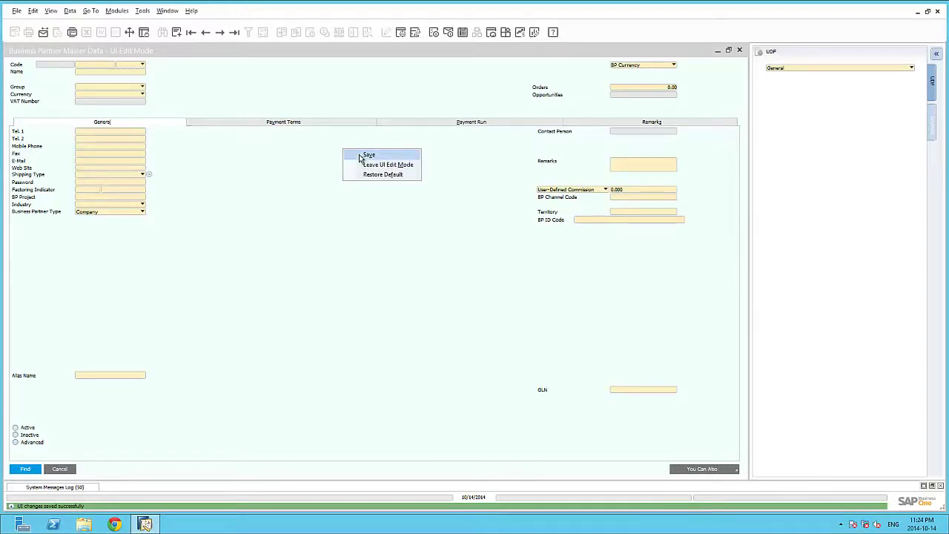
{"action": "left_click", "coordinate": [361, 157]}
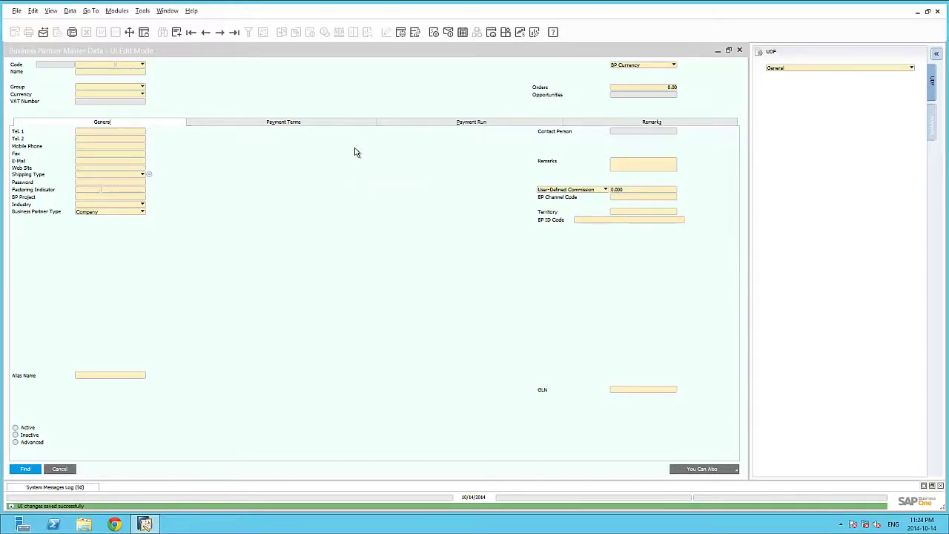
{"action": "right_click", "coordinate": [355, 152]}
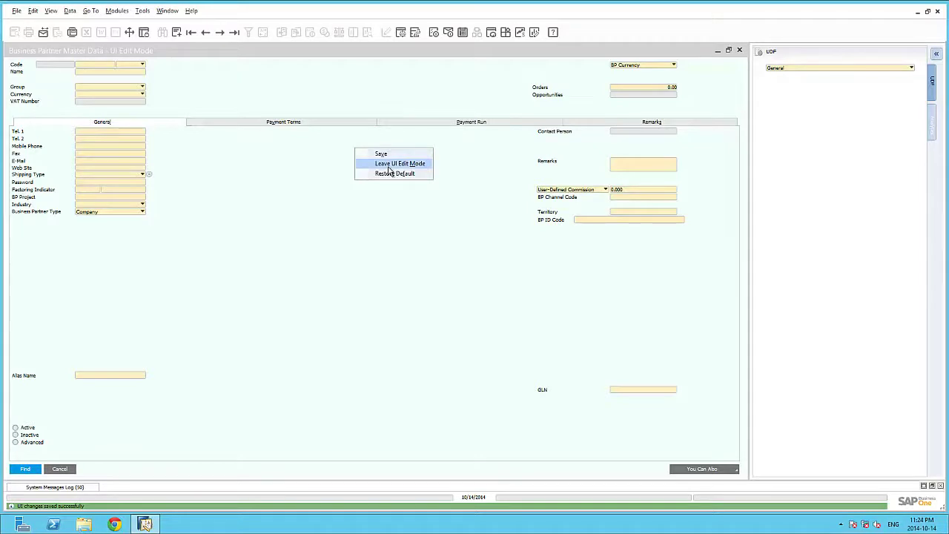
{"action": "left_click", "coordinate": [389, 165]}
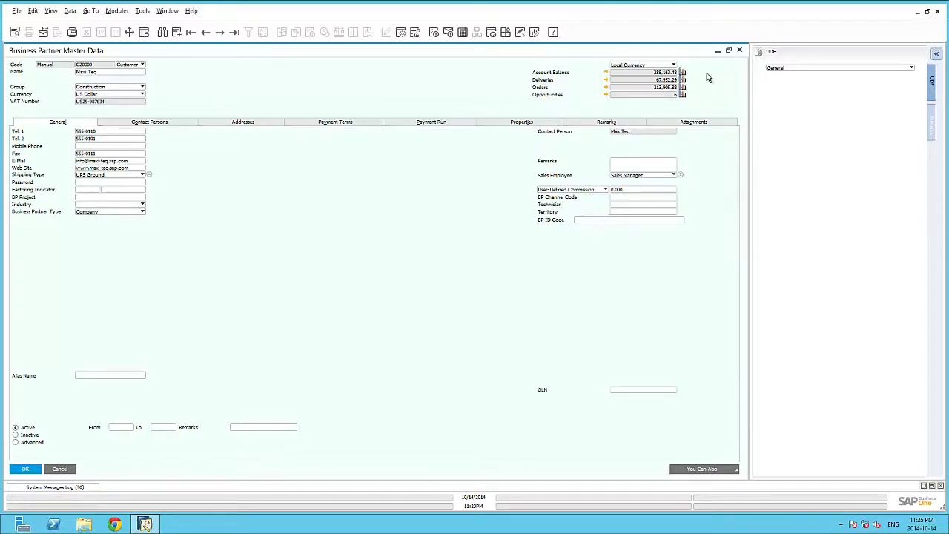
{"action": "left_click", "coordinate": [740, 52]}
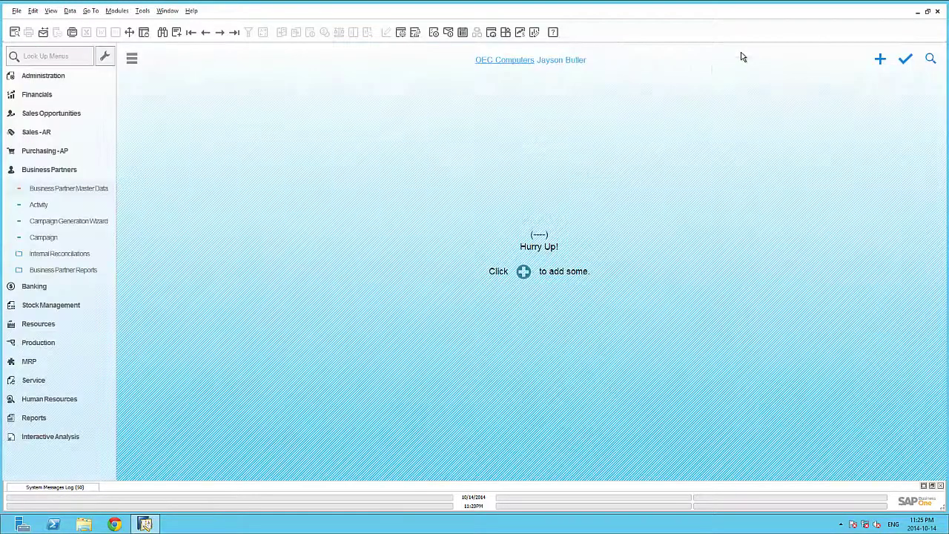
Open the UI Configuration Template utility and view the assigned users of the MyUI template.
{"action": "left_click", "coordinate": [75, 77]}
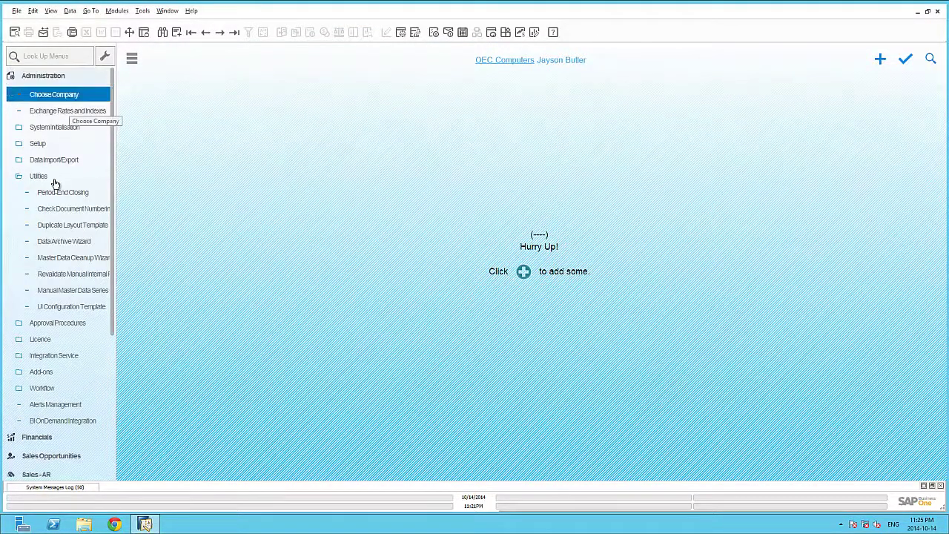
{"action": "left_click", "coordinate": [80, 307]}
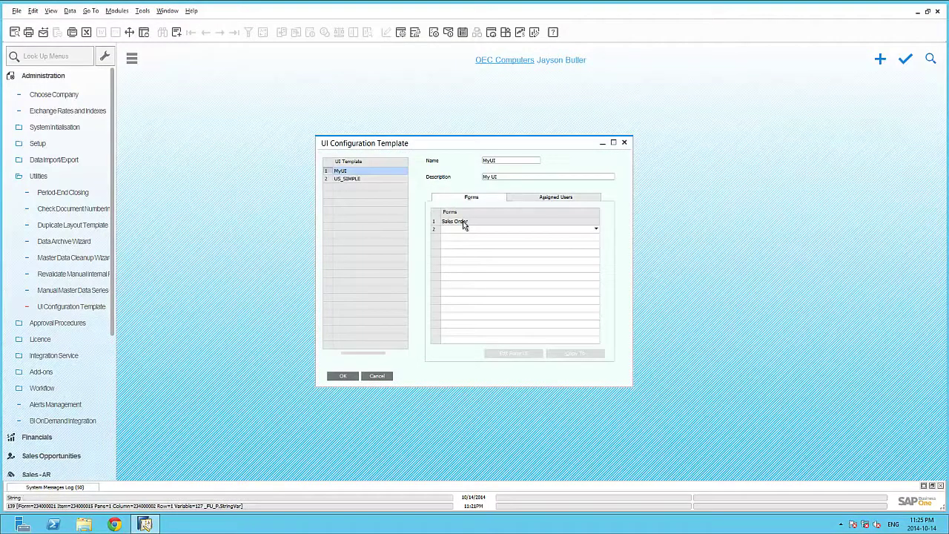
{"action": "left_click", "coordinate": [557, 199]}
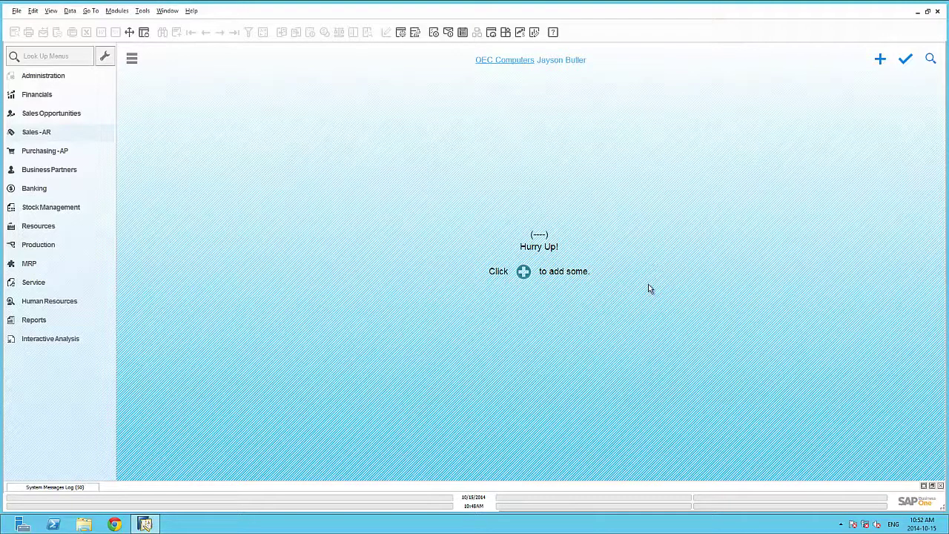
Open a new AR Invoice, choose Earthshaker Corporation as its customer, and go to the Document Date field.
{"action": "left_click", "coordinate": [70, 139]}
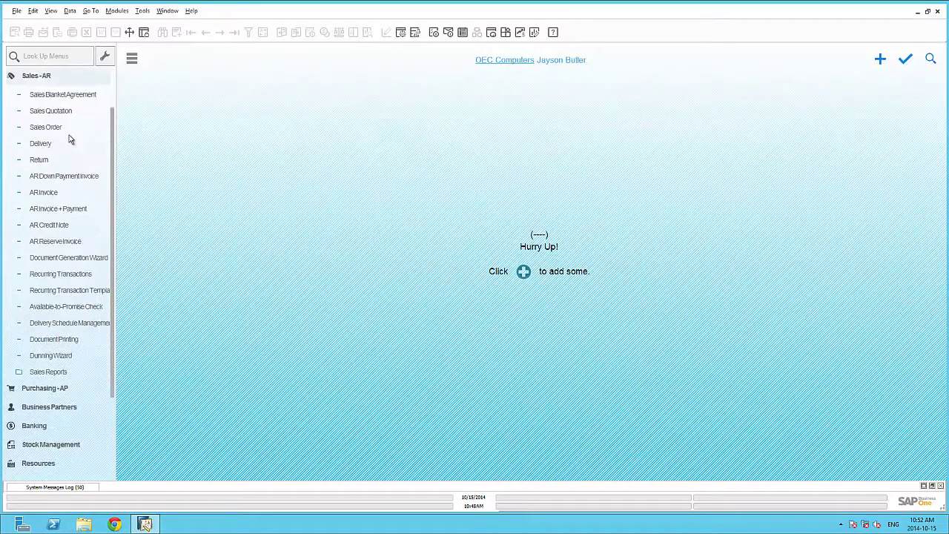
{"action": "left_click", "coordinate": [67, 192]}
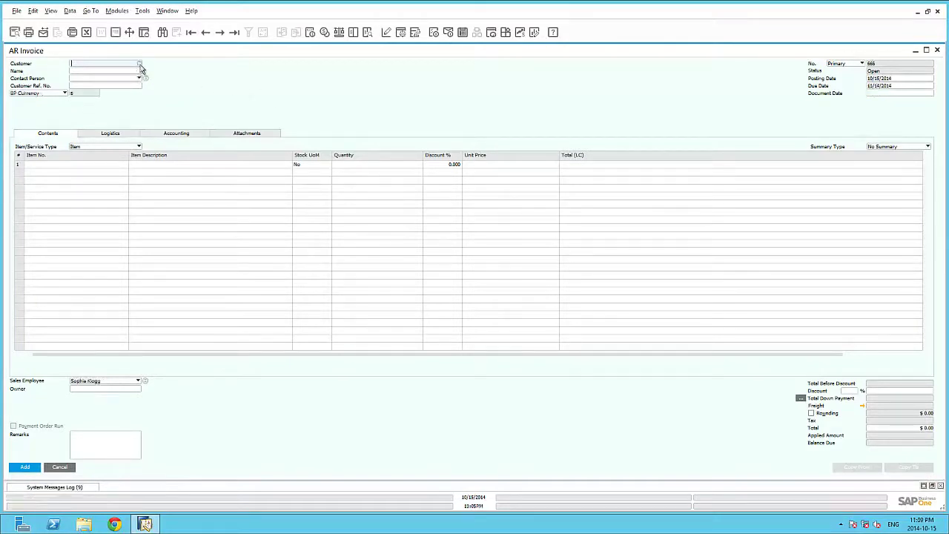
{"action": "left_click", "coordinate": [140, 64]}
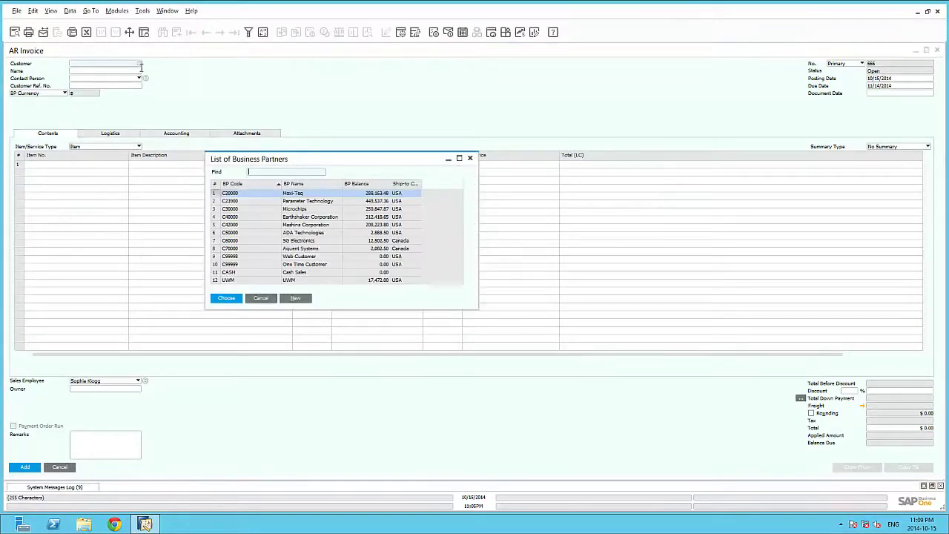
{"action": "left_click", "coordinate": [256, 218]}
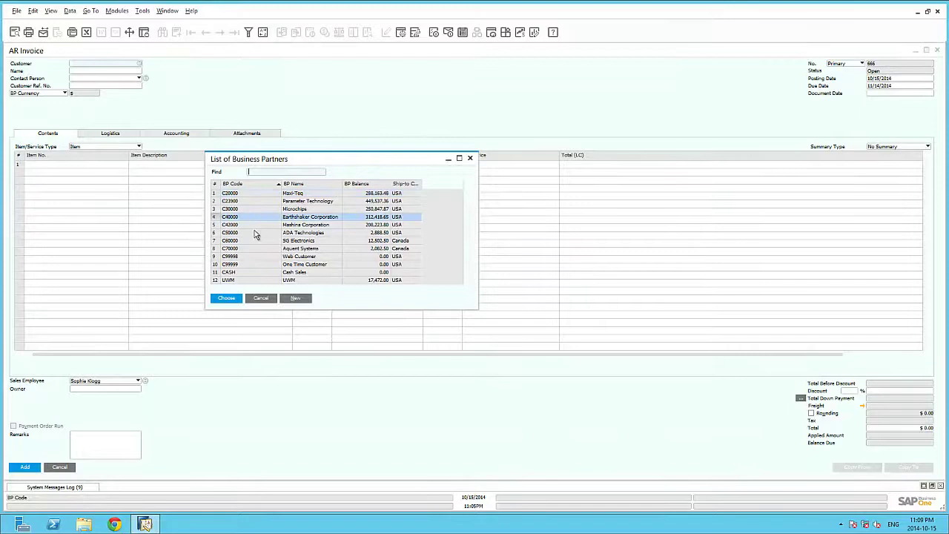
{"action": "left_click", "coordinate": [233, 301]}
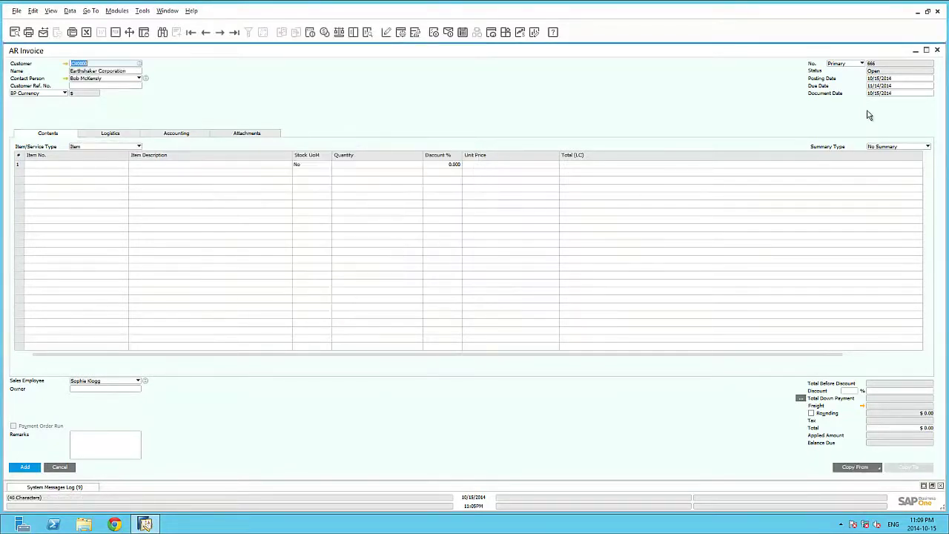
{"action": "left_click", "coordinate": [895, 94]}
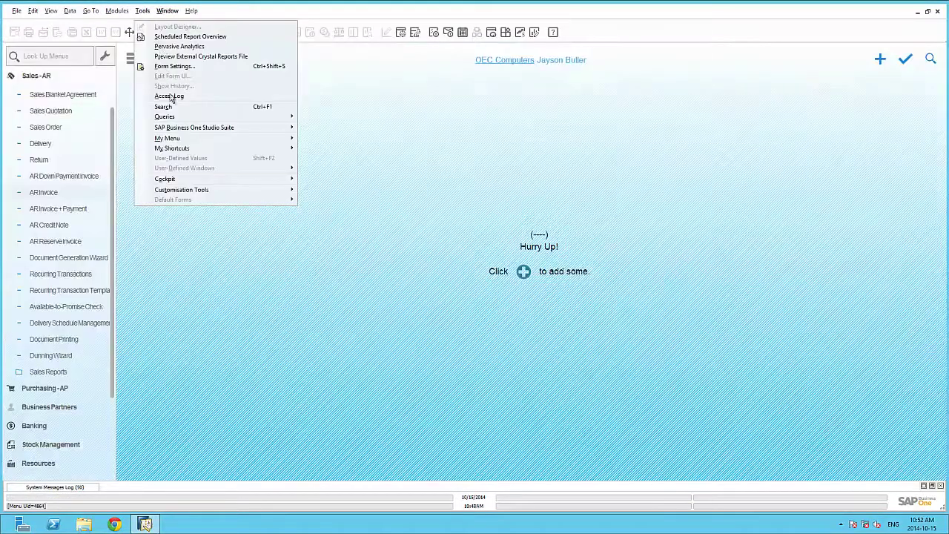
Open the Blank Date query from the FMS category to examine its statement, and close the Query Manager.
{"action": "mouse_move", "coordinate": [188, 119]}
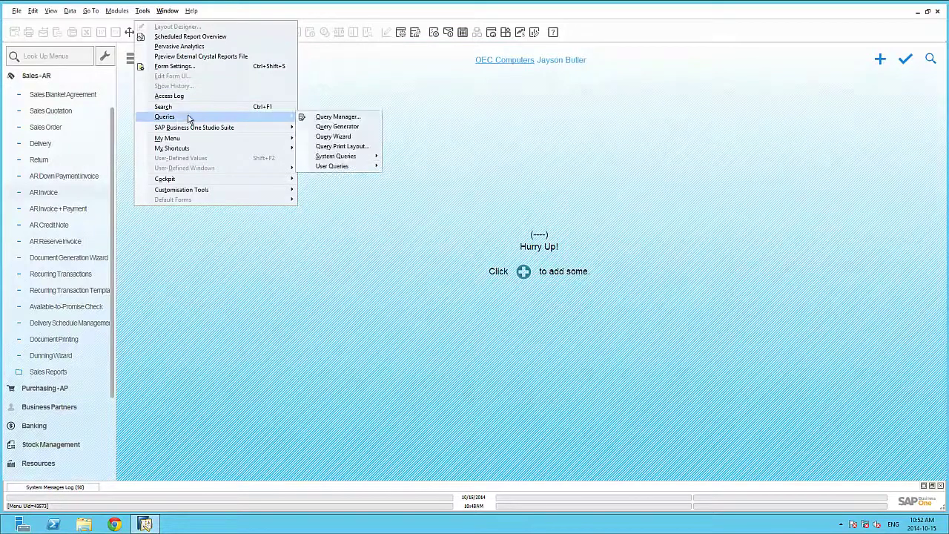
{"action": "left_click", "coordinate": [324, 121]}
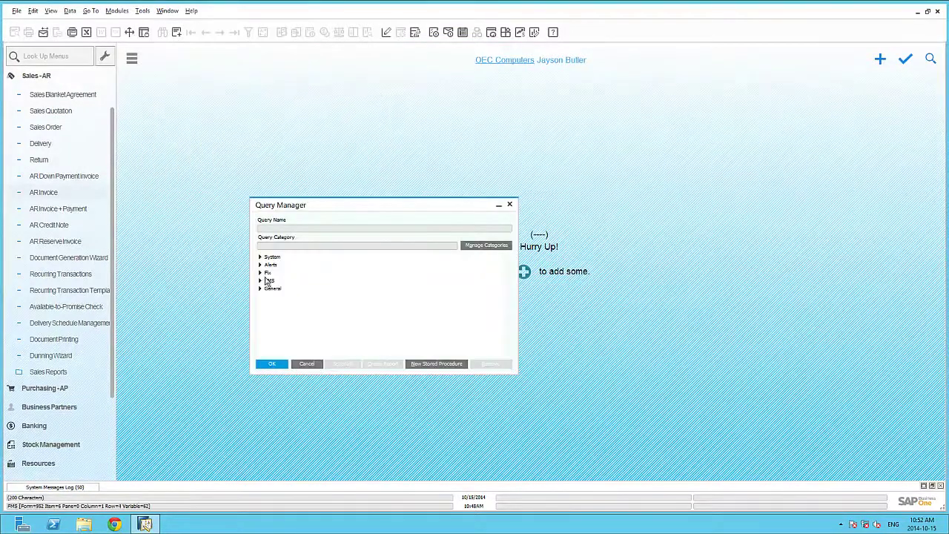
{"action": "left_click", "coordinate": [260, 281]}
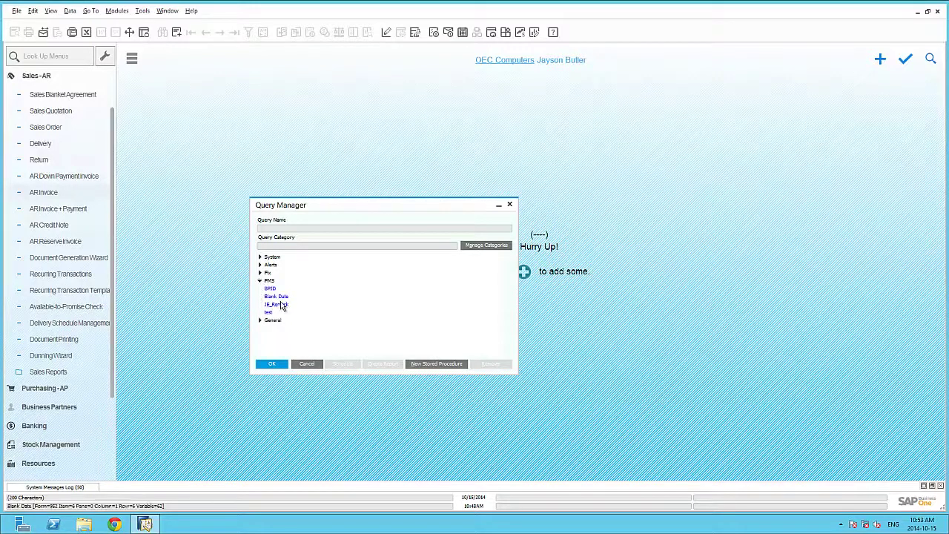
{"action": "left_click", "coordinate": [283, 297]}
{"action": "double_click", "coordinate": [283, 298]}
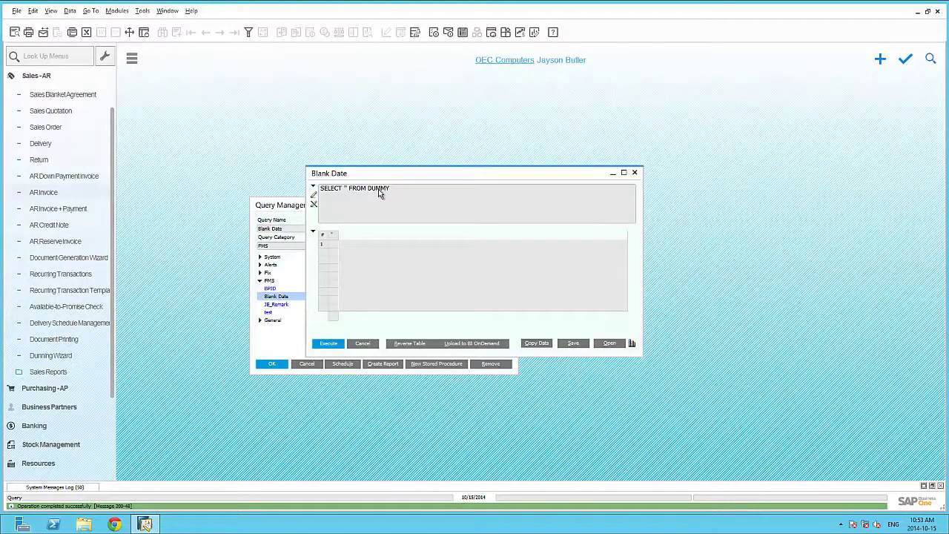
{"action": "left_click", "coordinate": [362, 343]}
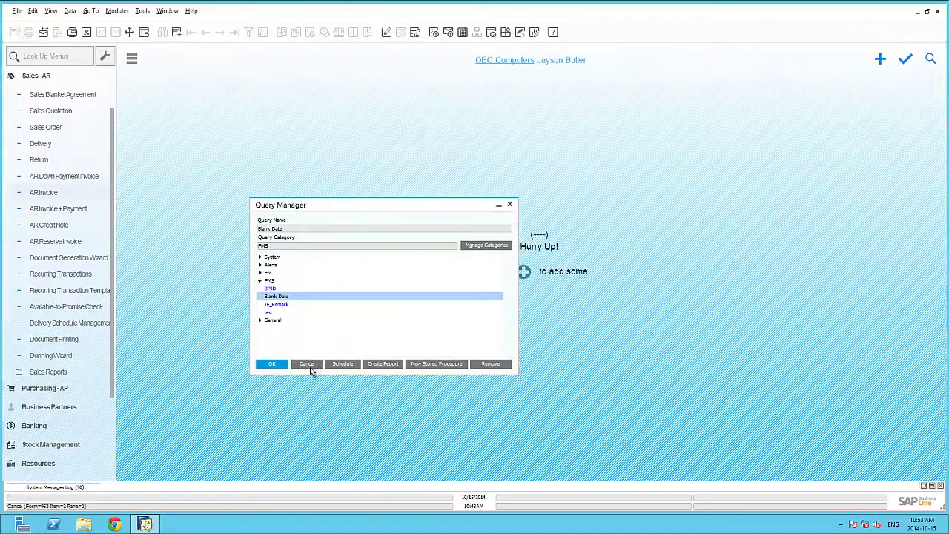
{"action": "left_click", "coordinate": [310, 367]}
Open a new AR Invoice and set its Document Date field to search existing user-defined values according to the saved FMS query Blank Date.
{"action": "left_click", "coordinate": [82, 194]}
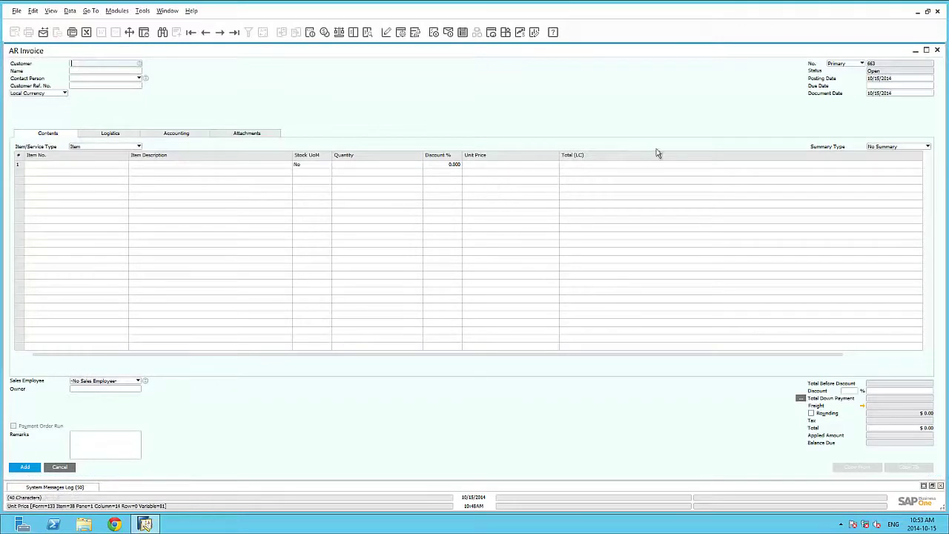
{"action": "left_click", "coordinate": [896, 94]}
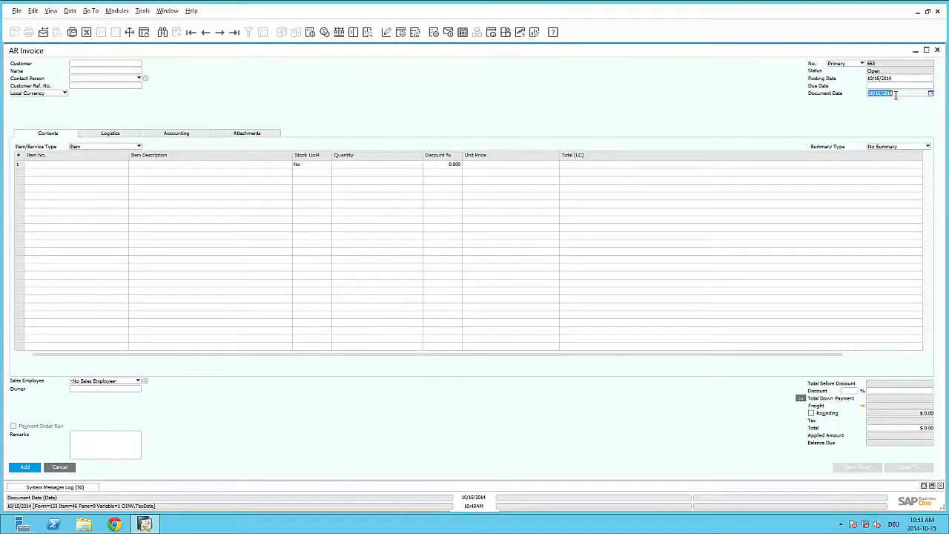
{"action": "key", "text": "alt+shift+F2"}
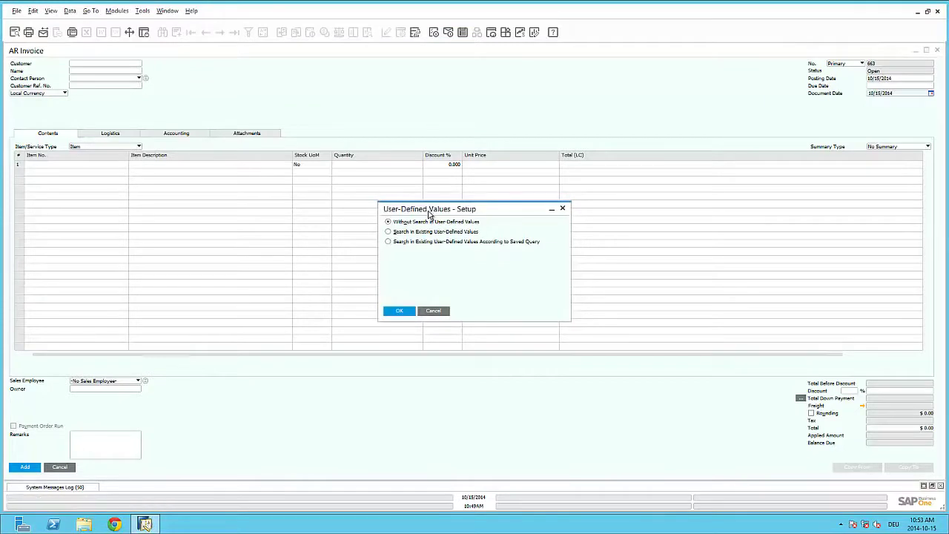
{"action": "left_click", "coordinate": [420, 246]}
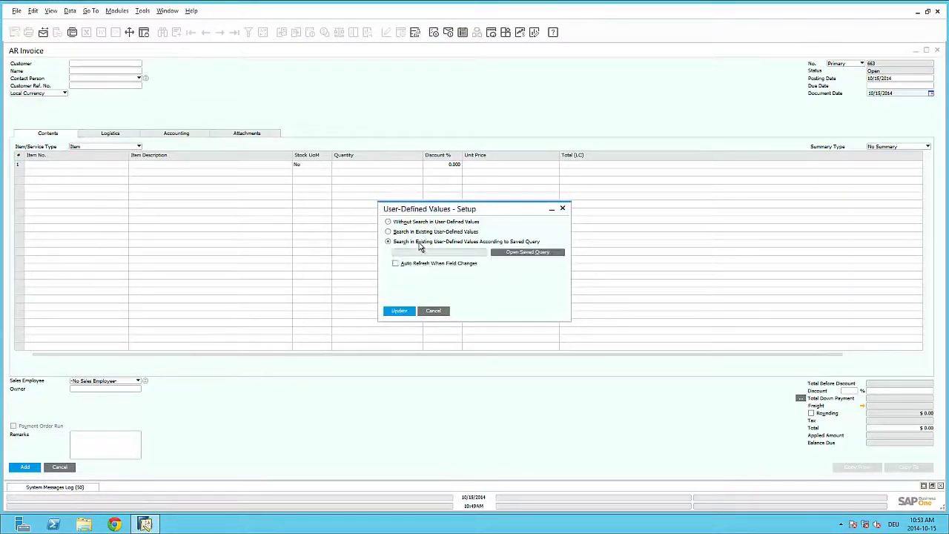
{"action": "left_click", "coordinate": [529, 253]}
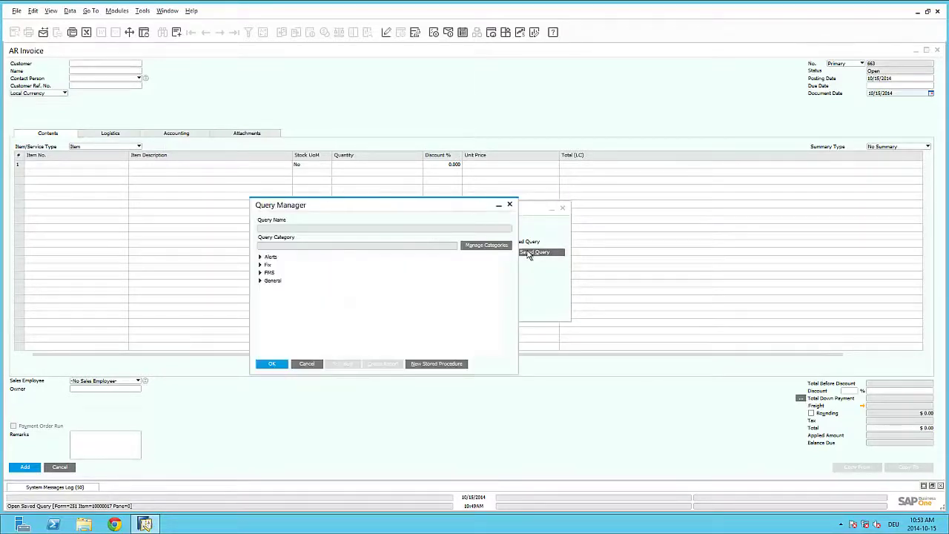
{"action": "left_click", "coordinate": [261, 273]}
{"action": "double_click", "coordinate": [274, 289]}
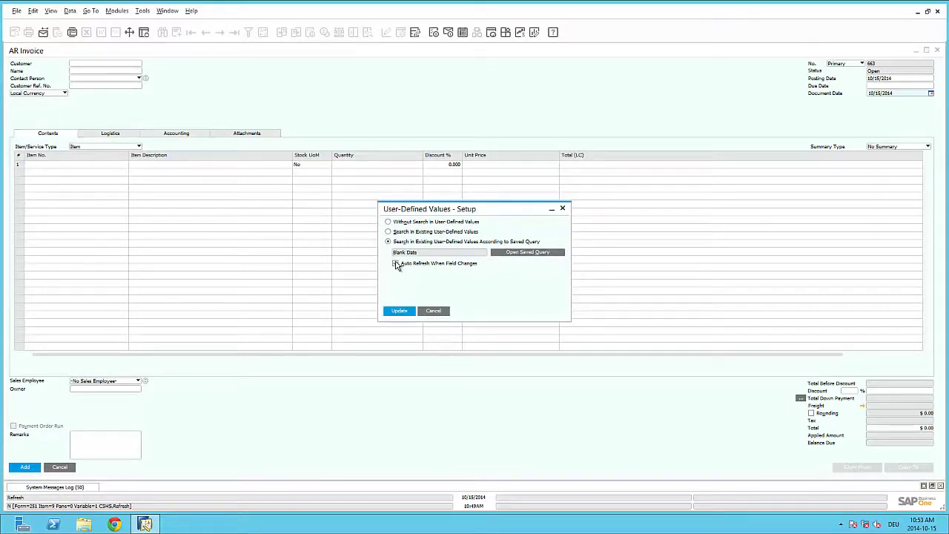
Enable auto refresh of the Document Date value when Customer/Supplier No. changes, and update the user-defined values setup.
{"action": "left_click", "coordinate": [396, 264]}
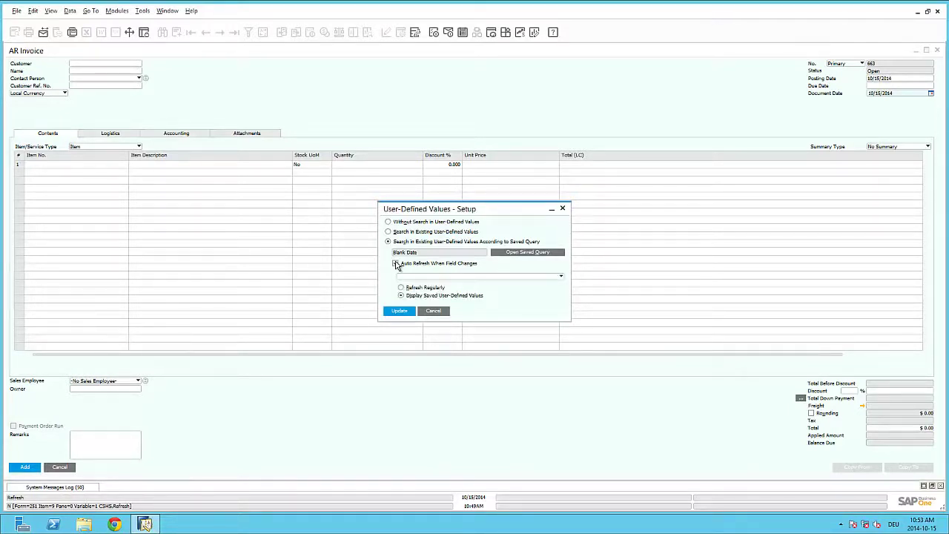
{"action": "left_click", "coordinate": [412, 276]}
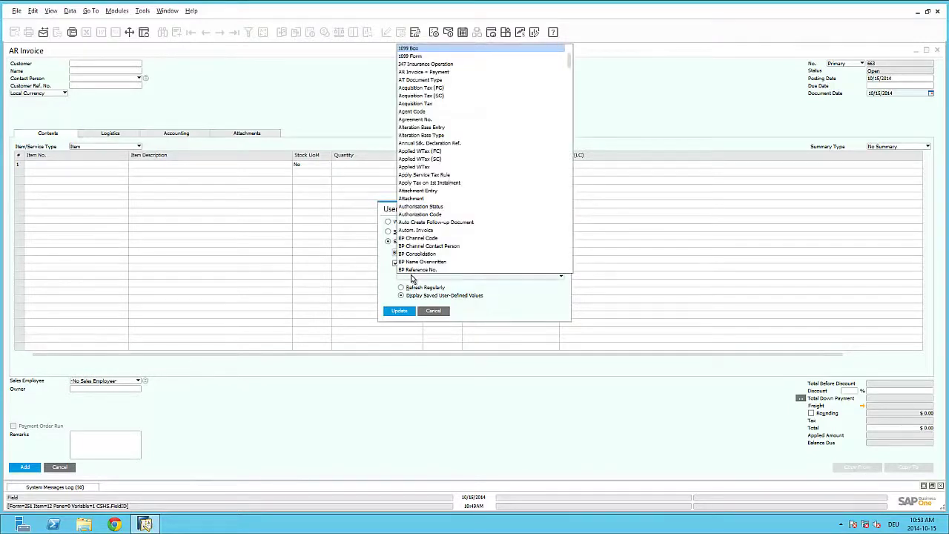
{"action": "scroll", "coordinate": [445, 249], "scroll_direction": "down", "scroll_amount": 12}
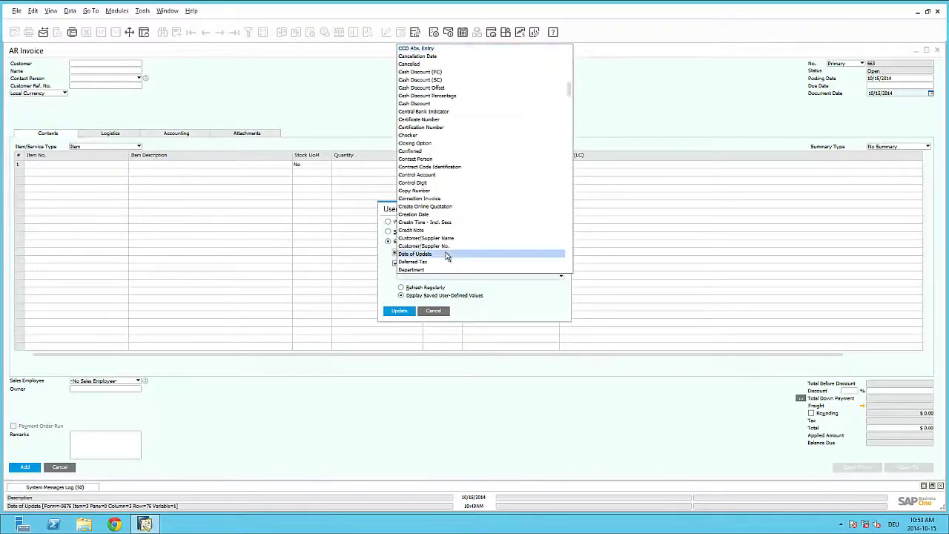
{"action": "left_click", "coordinate": [443, 246]}
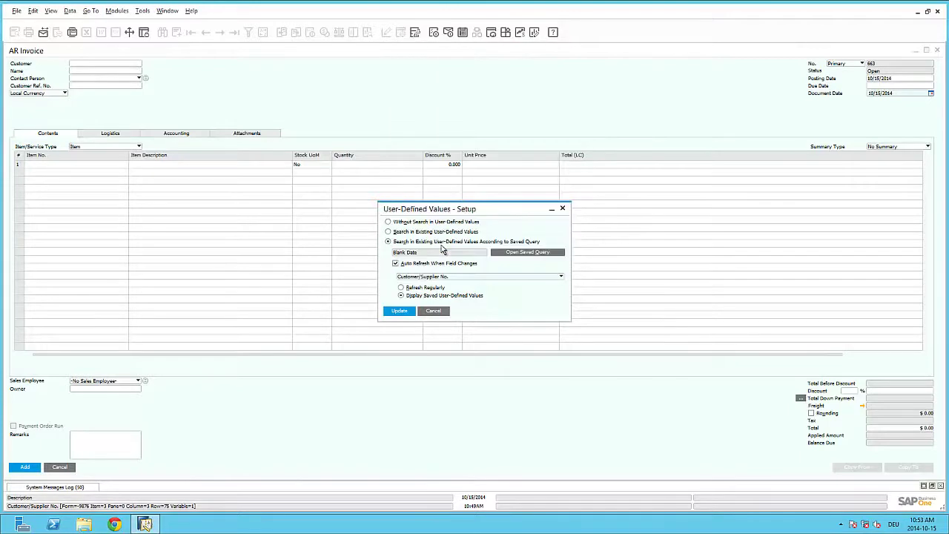
{"action": "left_click", "coordinate": [401, 312]}
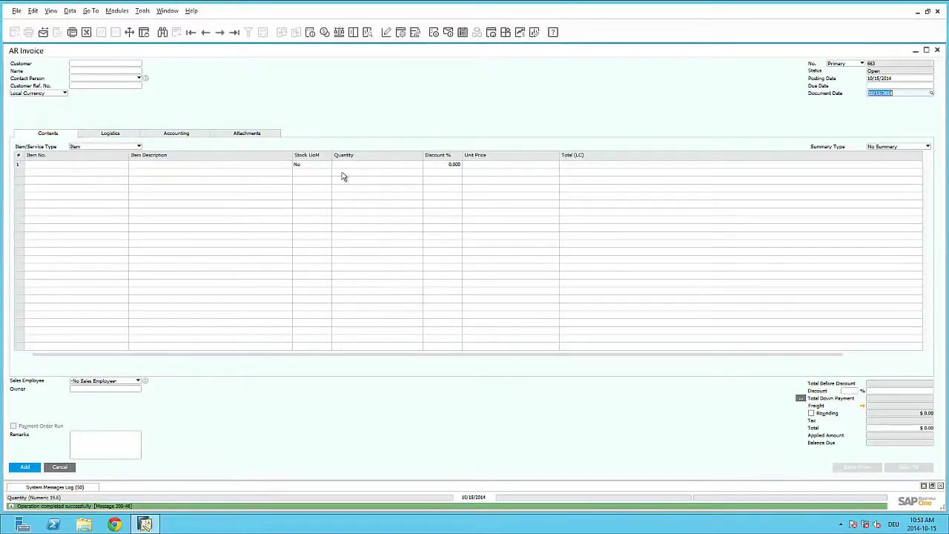
Choose Earthshaker Corporation as the invoice's customer and enter 13 as the document date.
{"action": "left_click", "coordinate": [111, 64]}
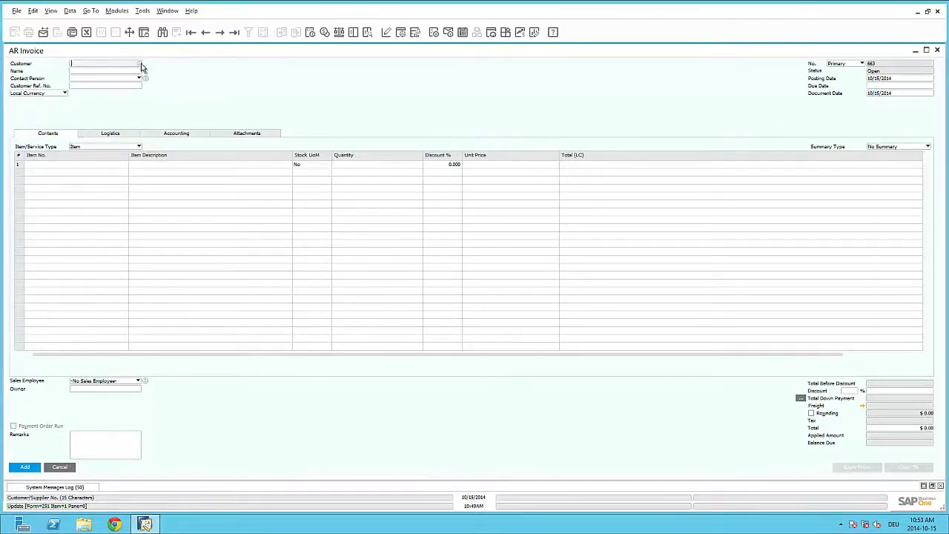
{"action": "left_click", "coordinate": [141, 64]}
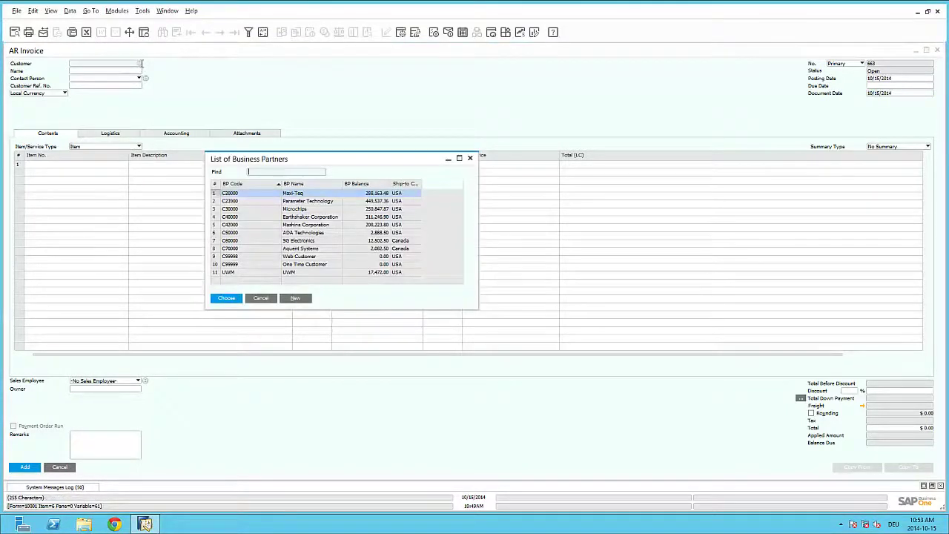
{"action": "left_click", "coordinate": [256, 221]}
{"action": "key", "text": "Return"}
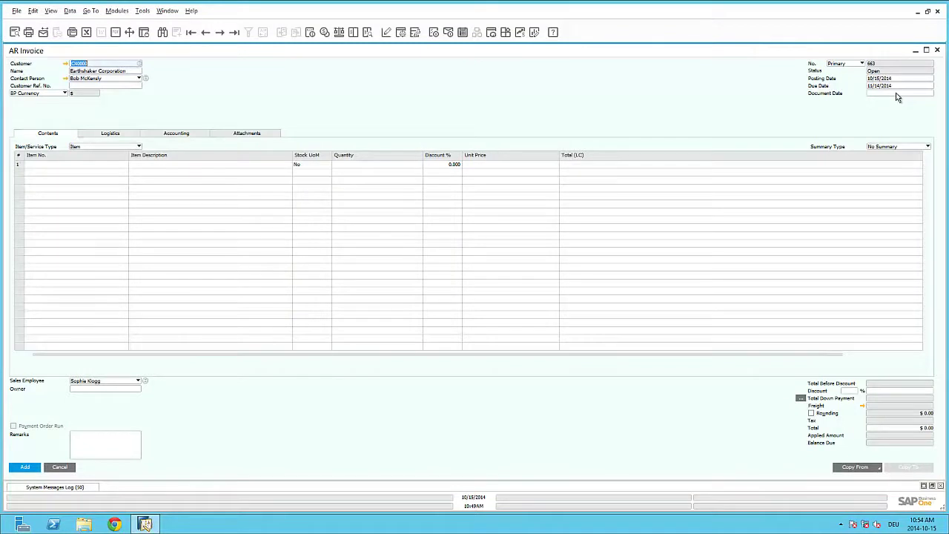
{"action": "left_click", "coordinate": [896, 93]}
{"action": "type", "text": "13"}
{"action": "key", "text": "Tab"}
Show the invoice's accounting details and examine the system information of the BP ID Code field in the customer's master data.
{"action": "left_click", "coordinate": [176, 135]}
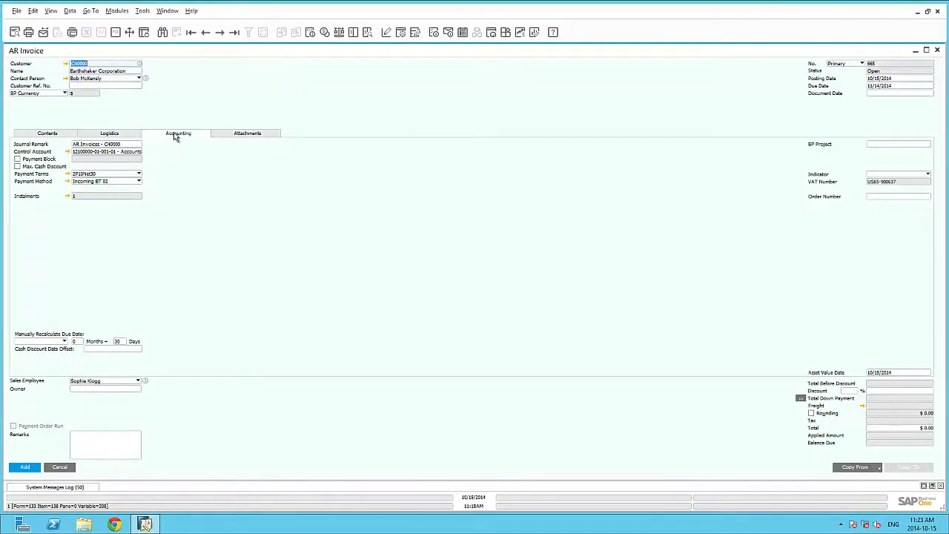
{"action": "left_click", "coordinate": [68, 65]}
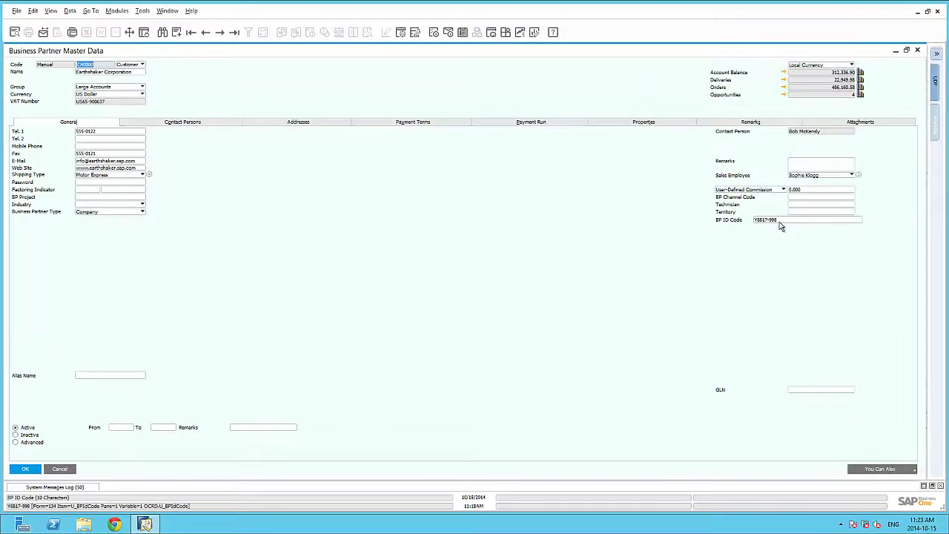
{"action": "left_click", "coordinate": [780, 221]}
{"action": "left_click", "coordinate": [49, 10]}
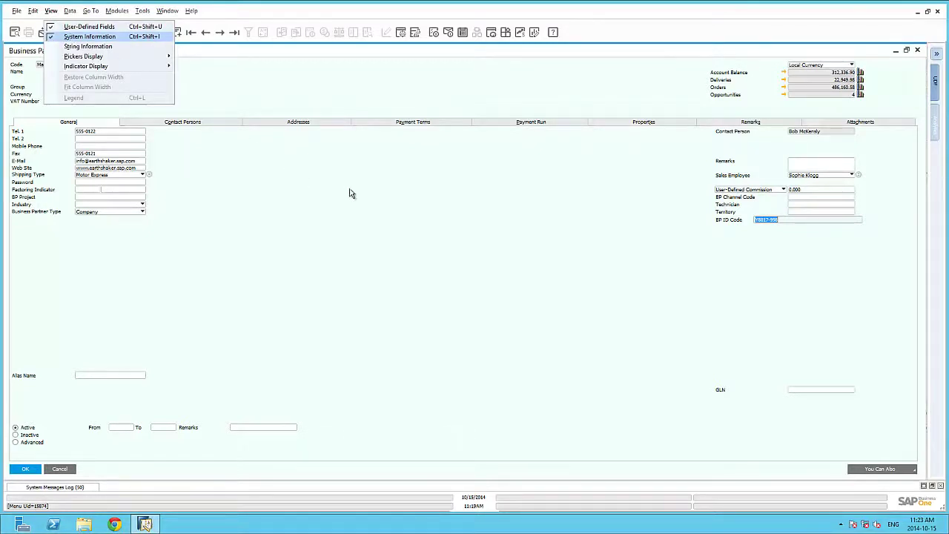
{"action": "left_click", "coordinate": [802, 219]}
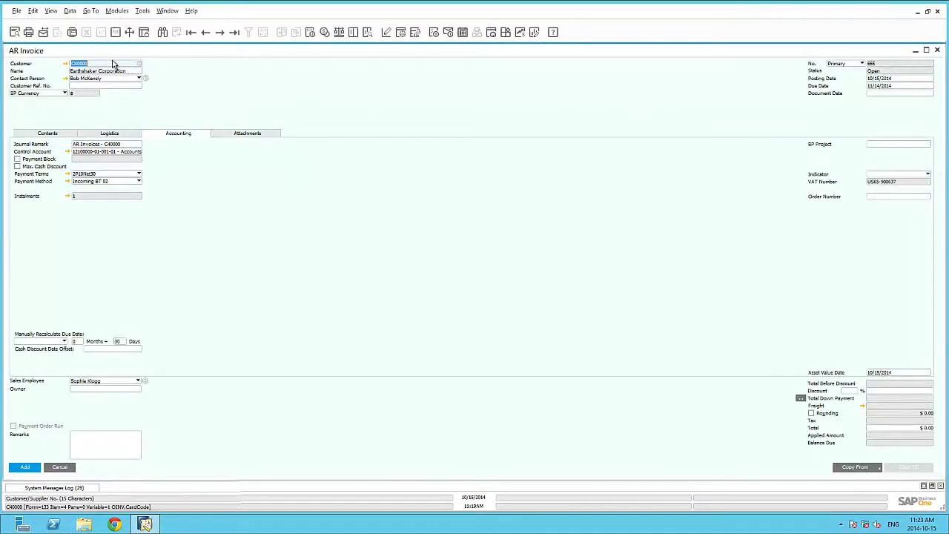
{"action": "left_click", "coordinate": [113, 63]}
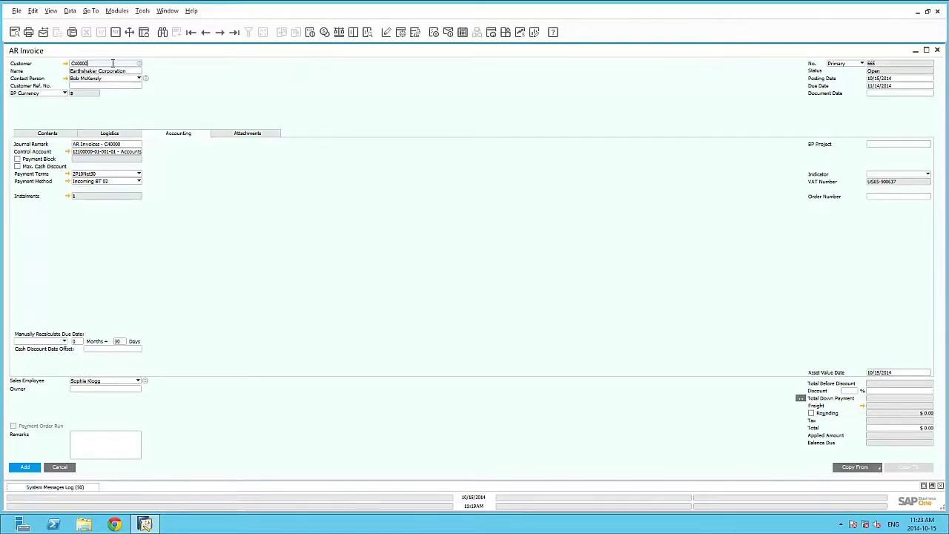
Open the JE_Remark query from the FMS category to examine its statement, and close the Query Manager.
{"action": "left_click", "coordinate": [142, 11]}
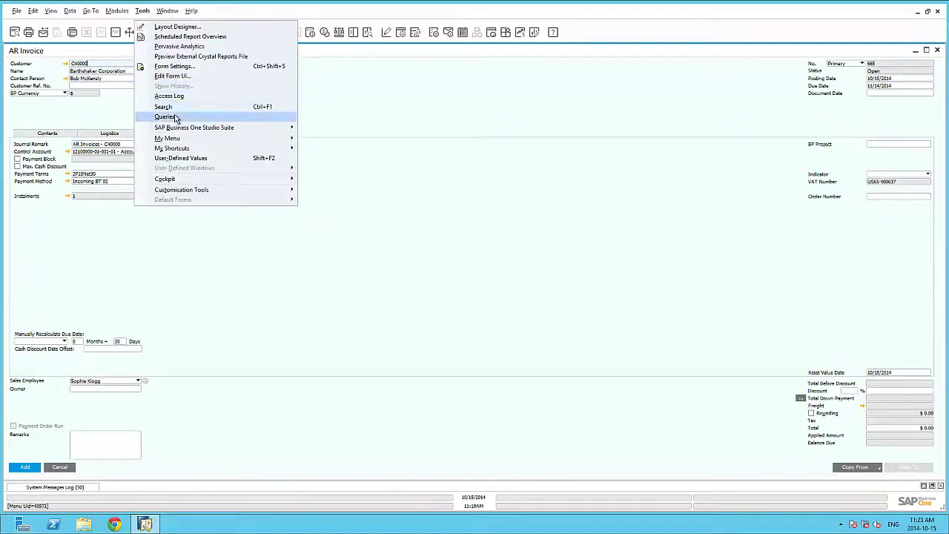
{"action": "mouse_move", "coordinate": [239, 119]}
{"action": "left_click", "coordinate": [326, 117]}
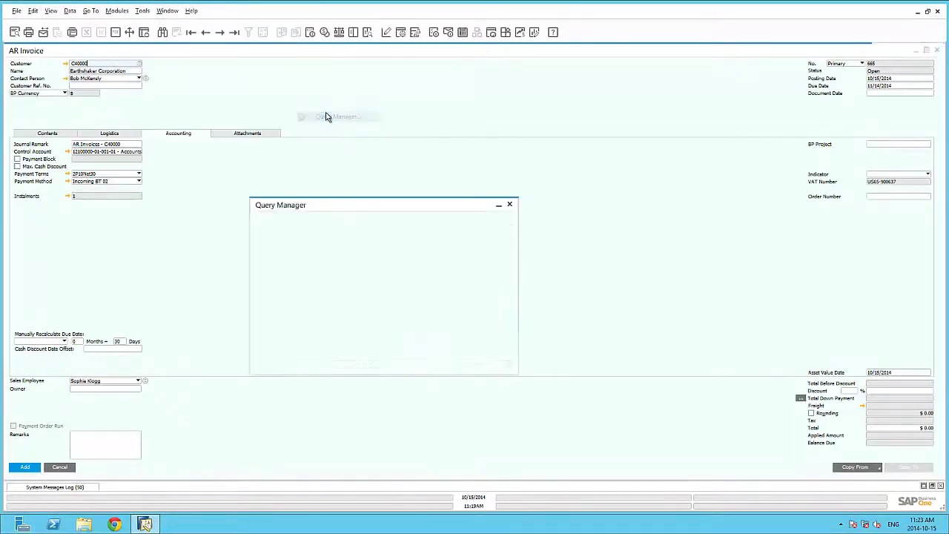
{"action": "left_click", "coordinate": [260, 281]}
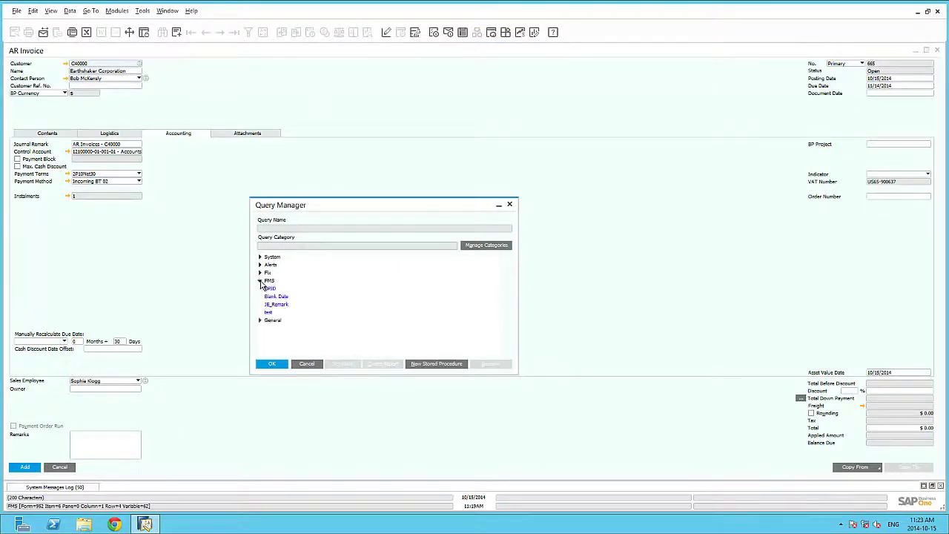
{"action": "left_click", "coordinate": [276, 305]}
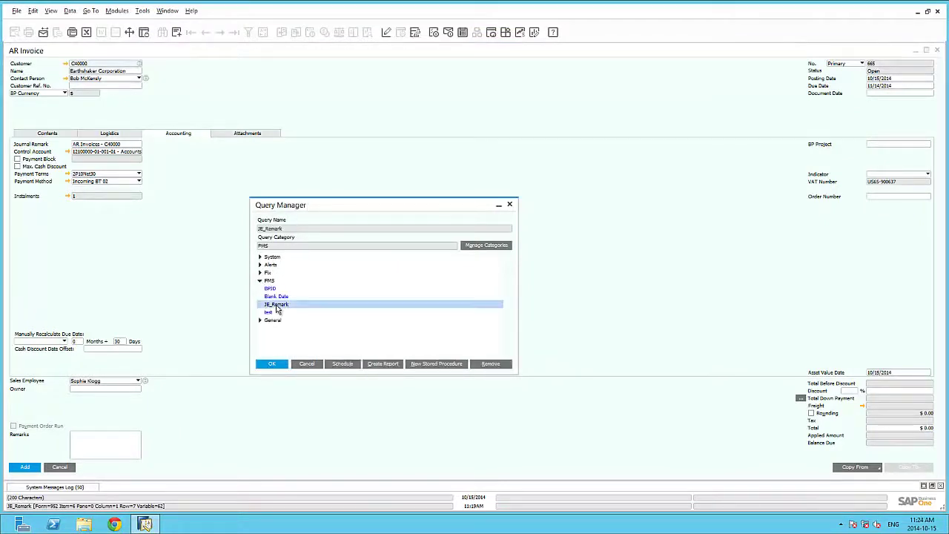
{"action": "left_click", "coordinate": [276, 365]}
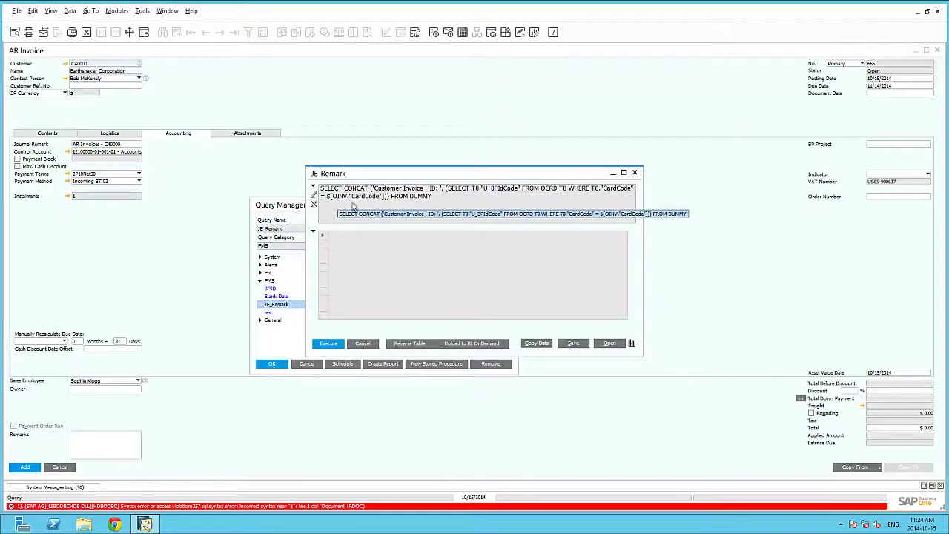
{"action": "left_click", "coordinate": [363, 346]}
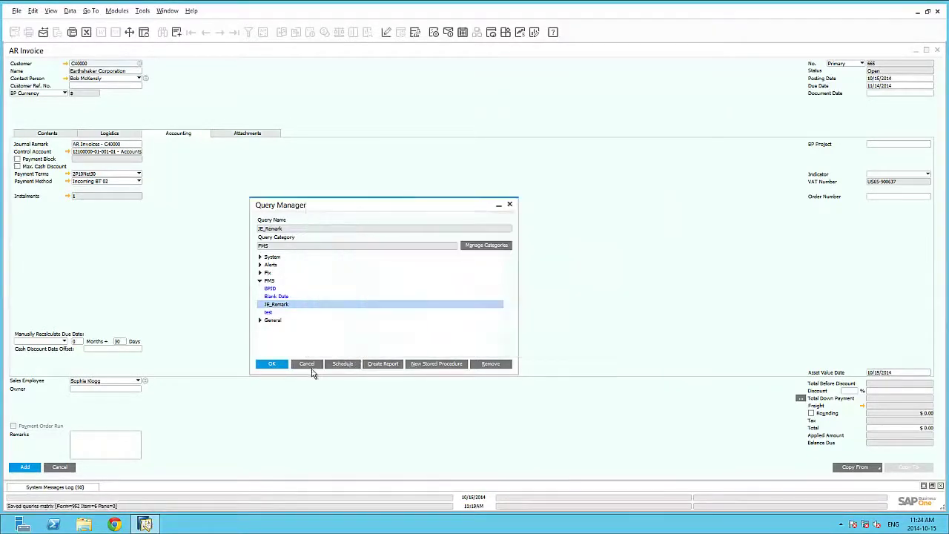
{"action": "left_click", "coordinate": [311, 367]}
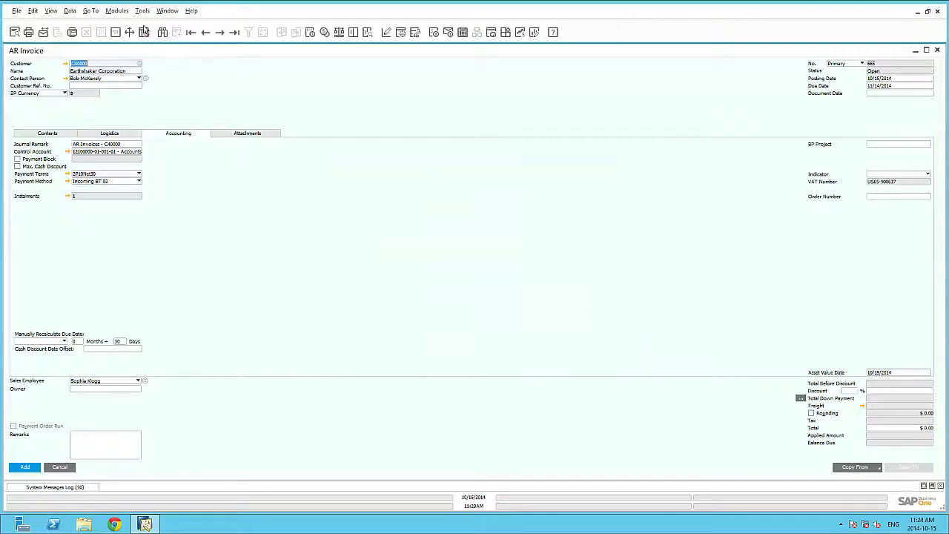
Run the JE_Remark user query from the FMS category against the open invoice, examine the result, and close it.
{"action": "left_click", "coordinate": [143, 11]}
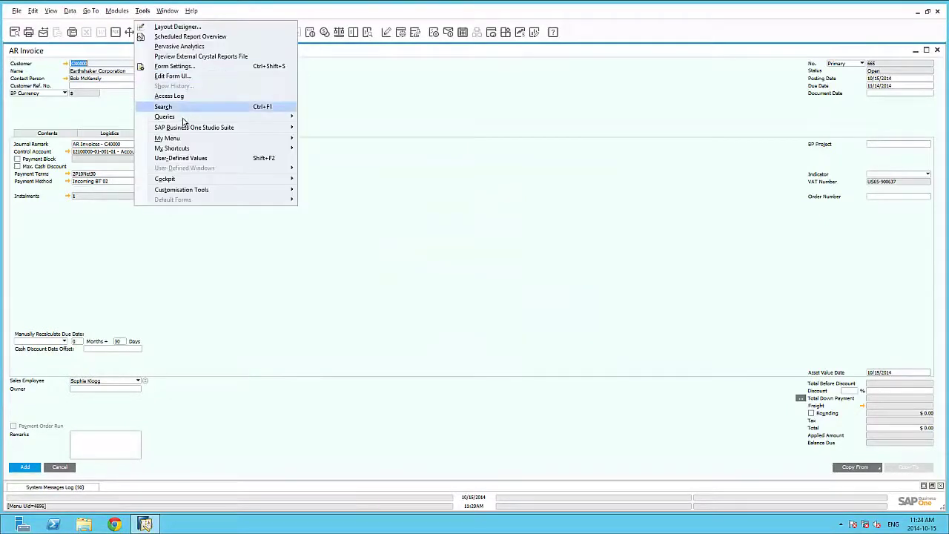
{"action": "mouse_move", "coordinate": [176, 119]}
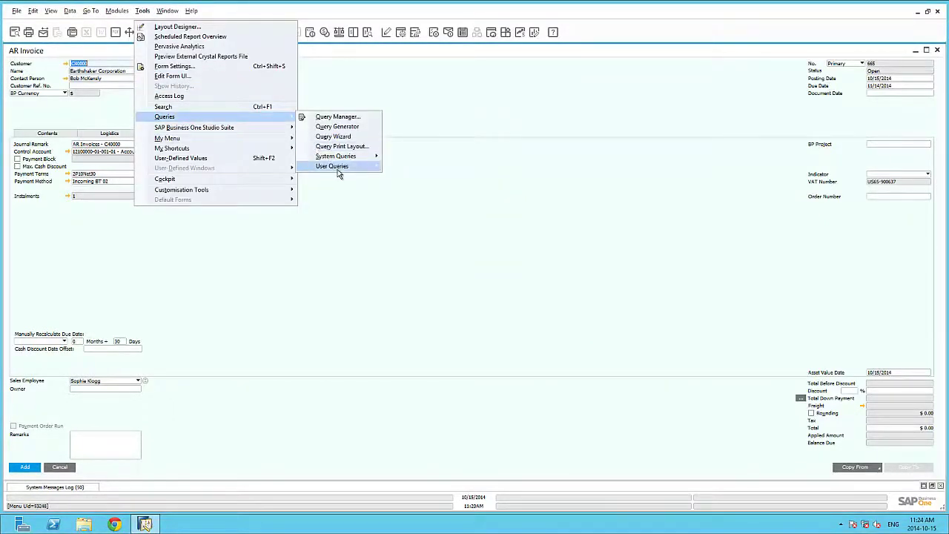
{"action": "mouse_move", "coordinate": [337, 167]}
{"action": "mouse_move", "coordinate": [401, 177]}
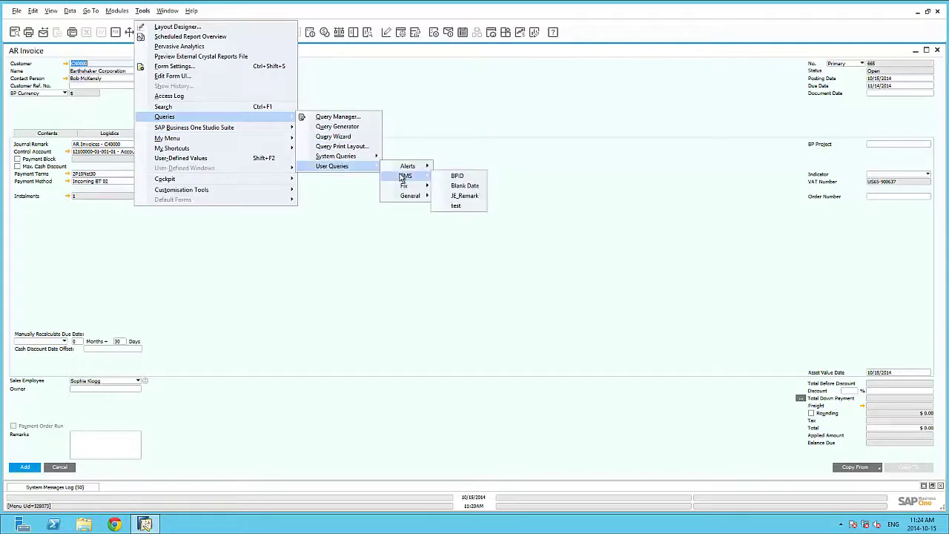
{"action": "left_click", "coordinate": [462, 196]}
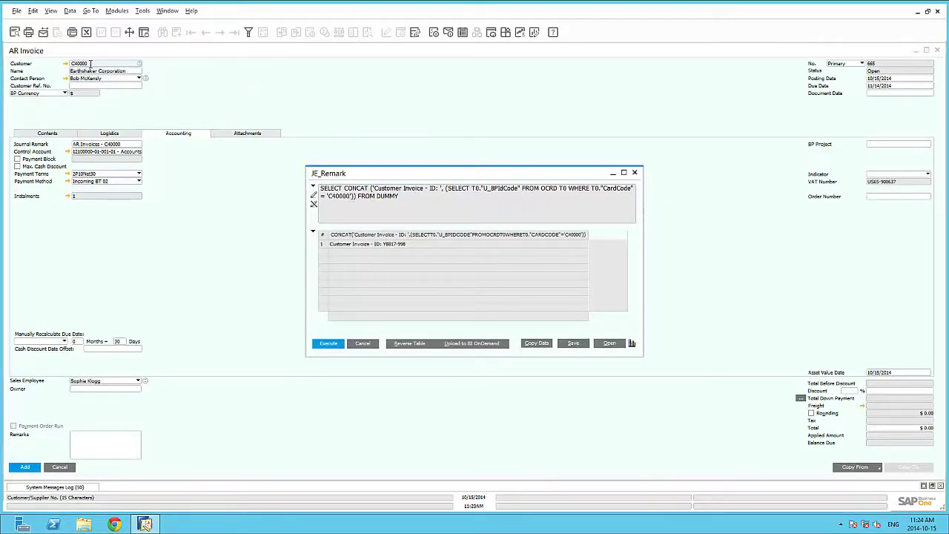
{"action": "left_click", "coordinate": [363, 345]}
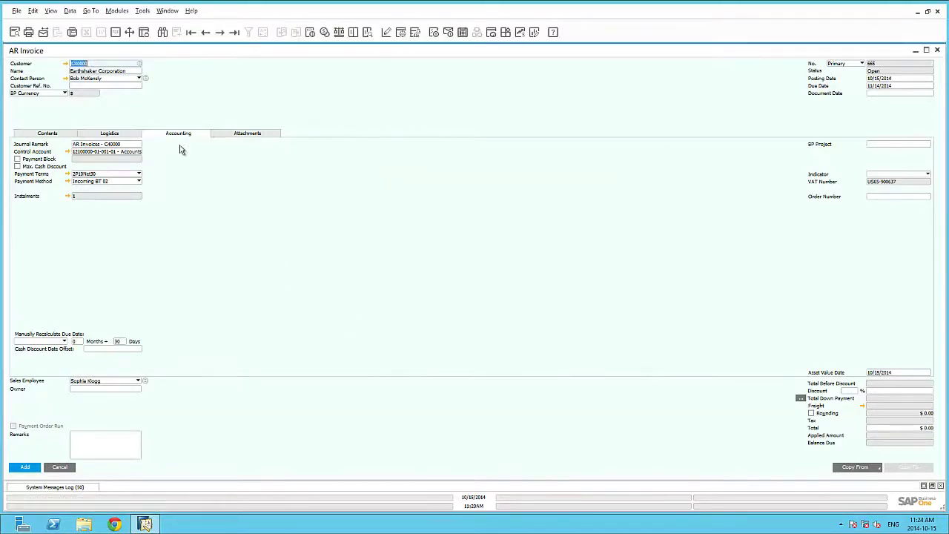
Assign the JE_Remark query from the FMS category to the Journal Remark field, with auto refresh when Document Date changes.
{"action": "left_click", "coordinate": [130, 145]}
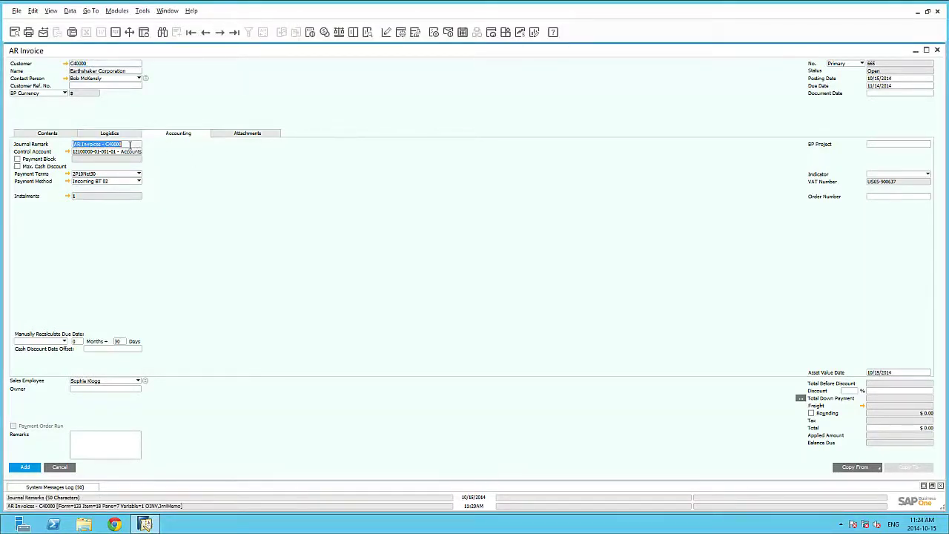
{"action": "key", "text": "alt+shift+F2"}
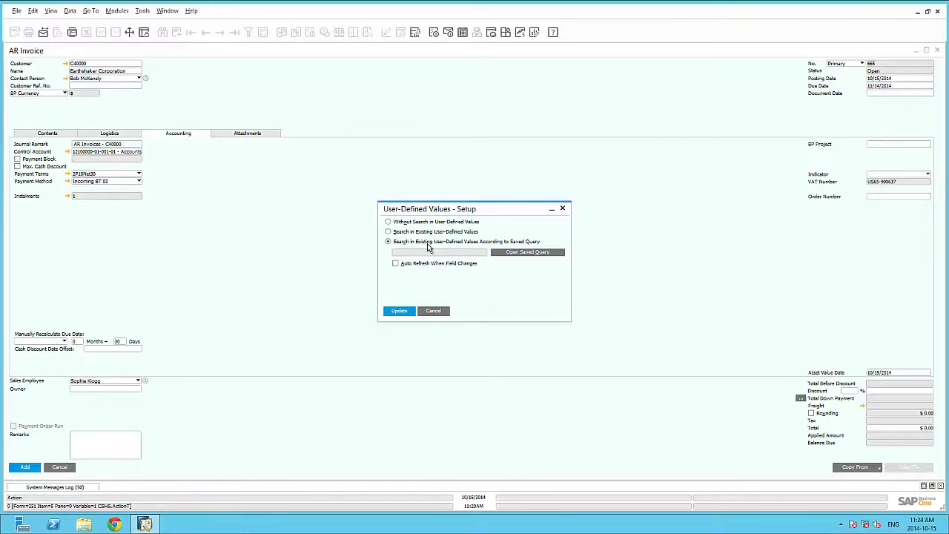
{"action": "left_click", "coordinate": [524, 252]}
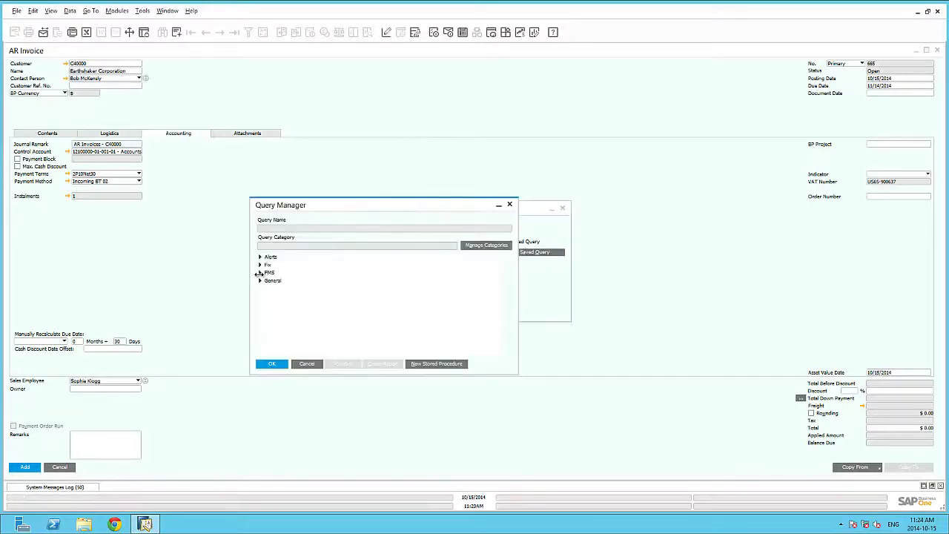
{"action": "left_click", "coordinate": [260, 273]}
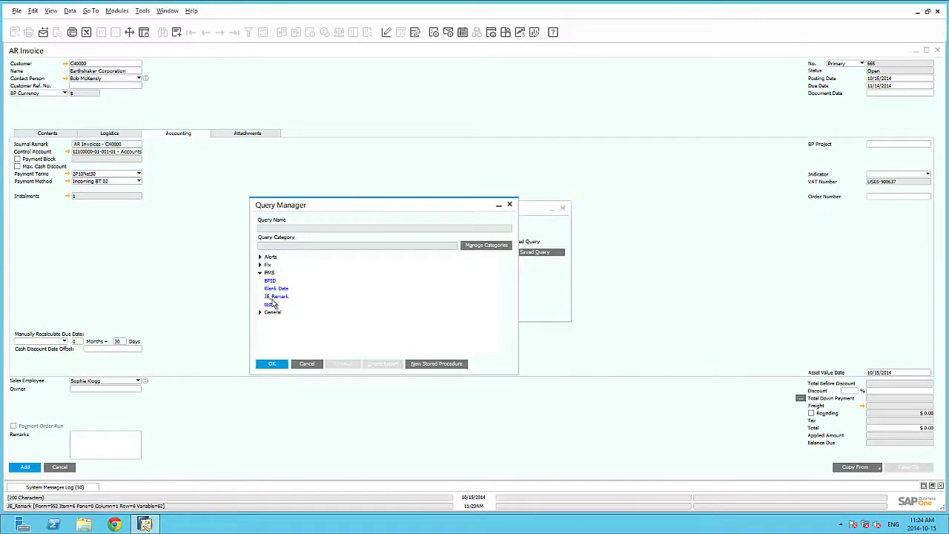
{"action": "left_click", "coordinate": [274, 298]}
{"action": "left_click", "coordinate": [271, 363]}
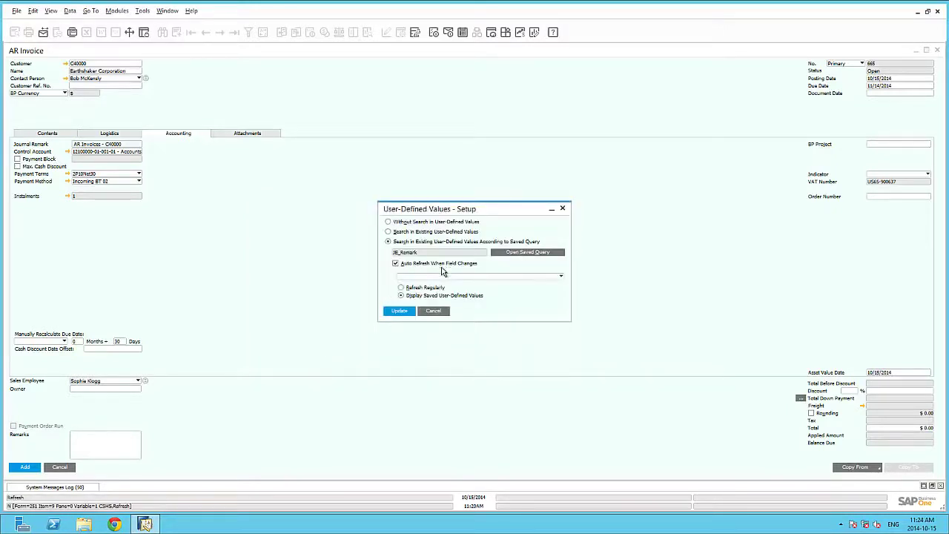
{"action": "left_click", "coordinate": [442, 279]}
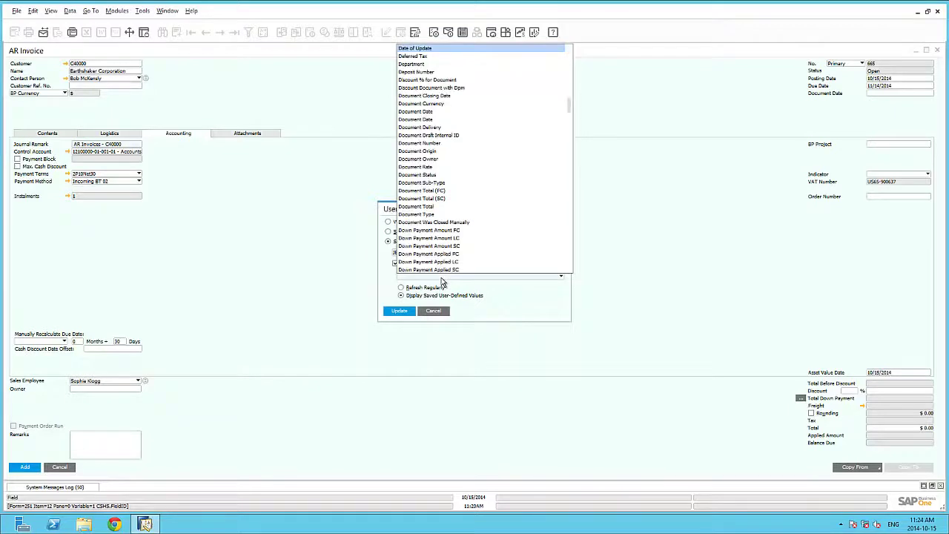
{"action": "left_click", "coordinate": [431, 121]}
{"action": "left_click", "coordinate": [410, 311]}
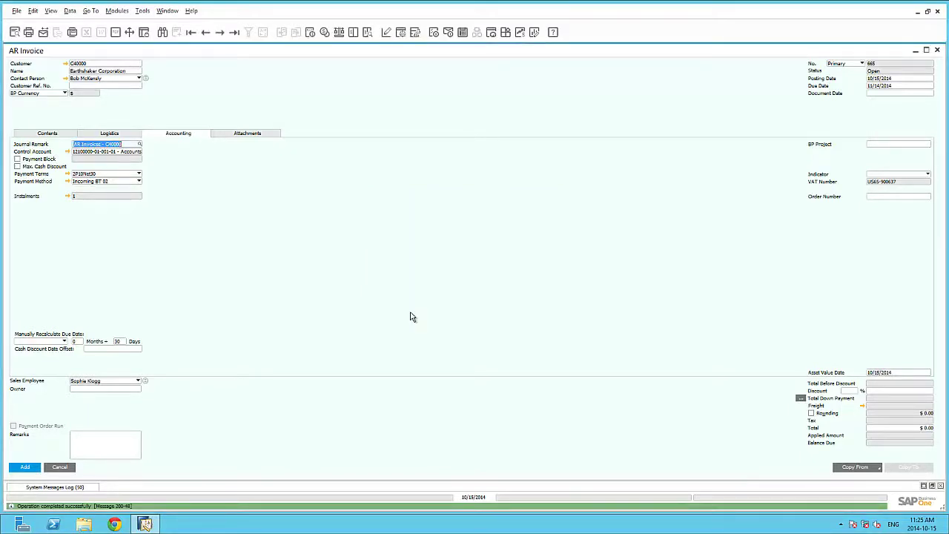
Discard the open invoice and start a new AR Invoice with Earthshaker Corporation as the customer.
{"action": "left_click", "coordinate": [61, 468]}
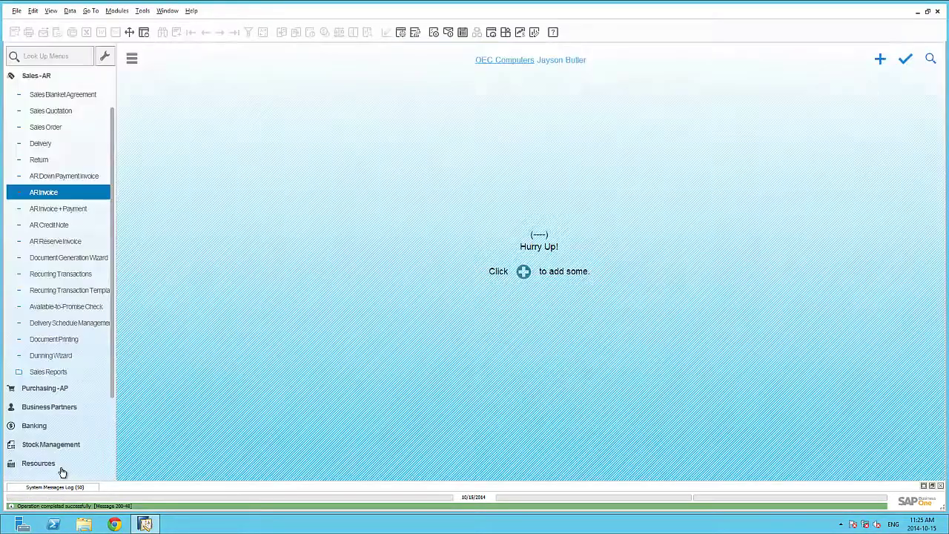
{"action": "left_click", "coordinate": [63, 194]}
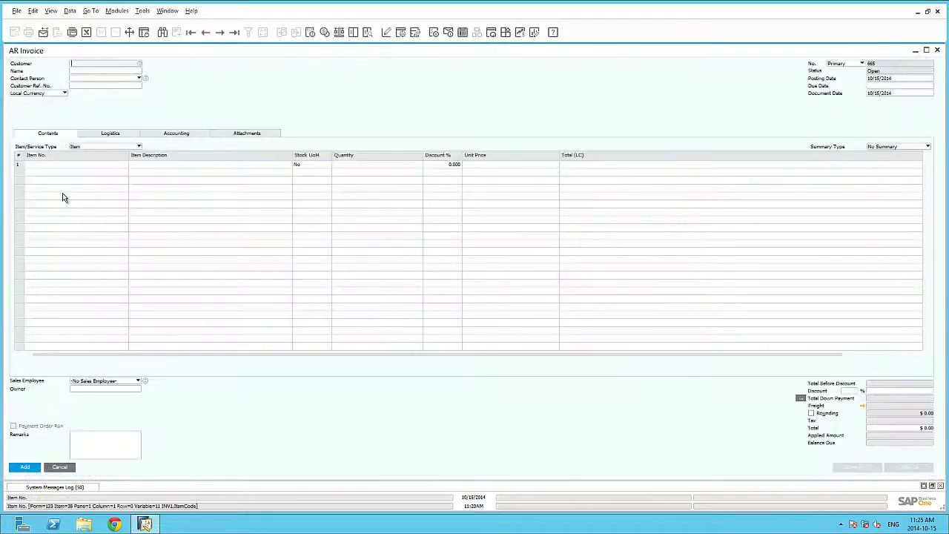
{"action": "key", "text": "Tab"}
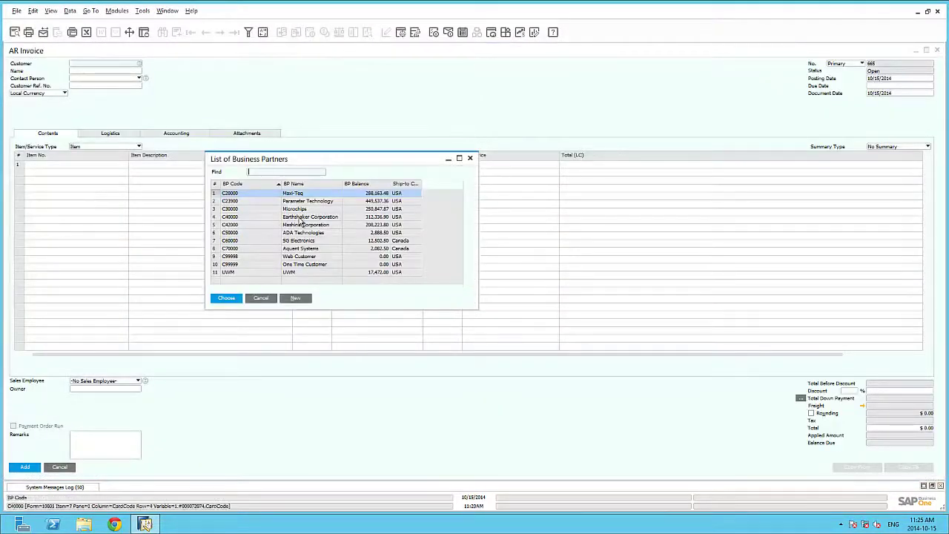
{"action": "double_click", "coordinate": [300, 218]}
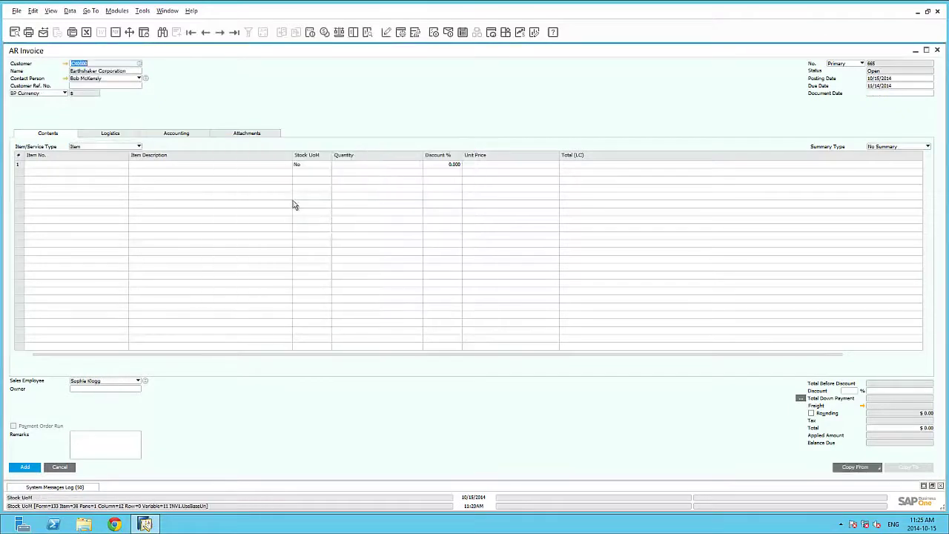
Show the new invoice's accounting details and enter 13 as the document date to trigger the journal remark query.
{"action": "left_click", "coordinate": [187, 137]}
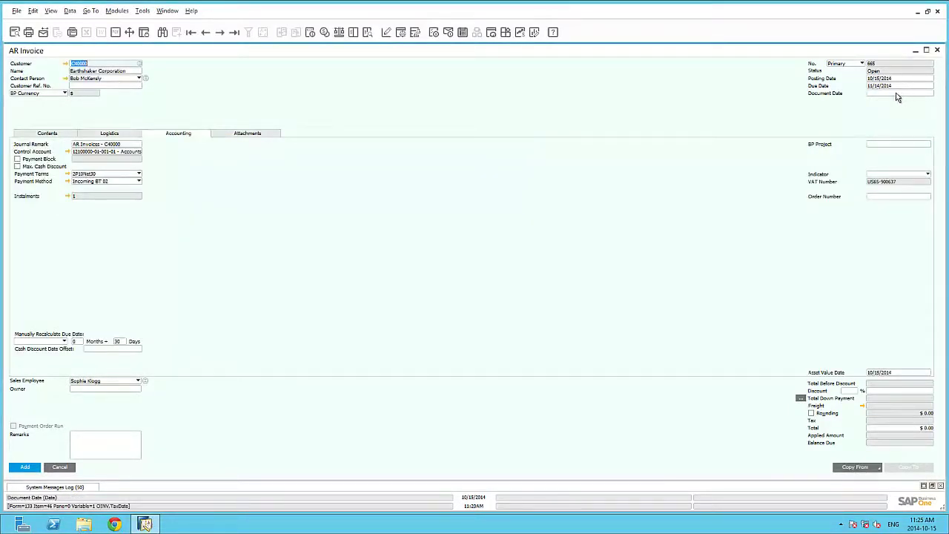
{"action": "left_click", "coordinate": [897, 93]}
{"action": "type", "text": "13"}
{"action": "key", "text": "Tab"}
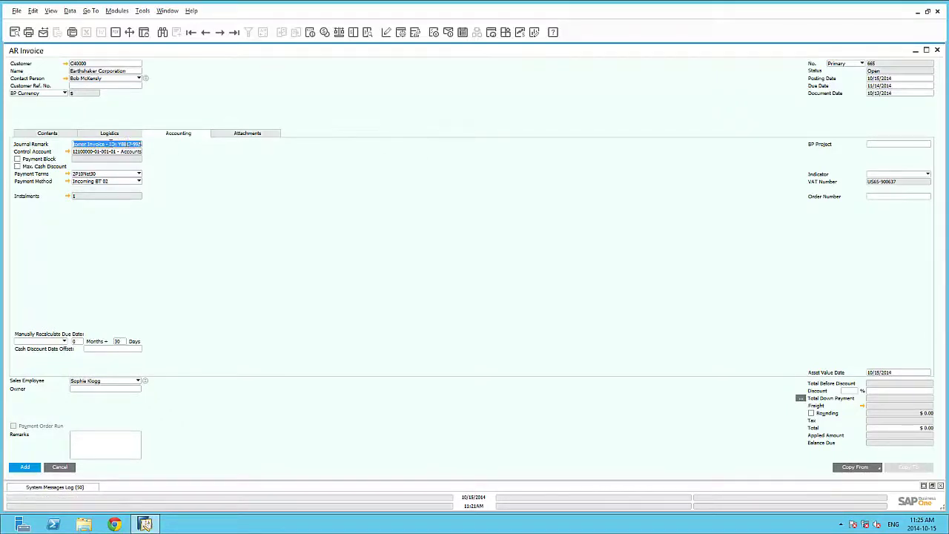
Enter the WLAN Card as the invoice's first item and add the invoice, accepting that it cannot be changed.
{"action": "left_click", "coordinate": [48, 134]}
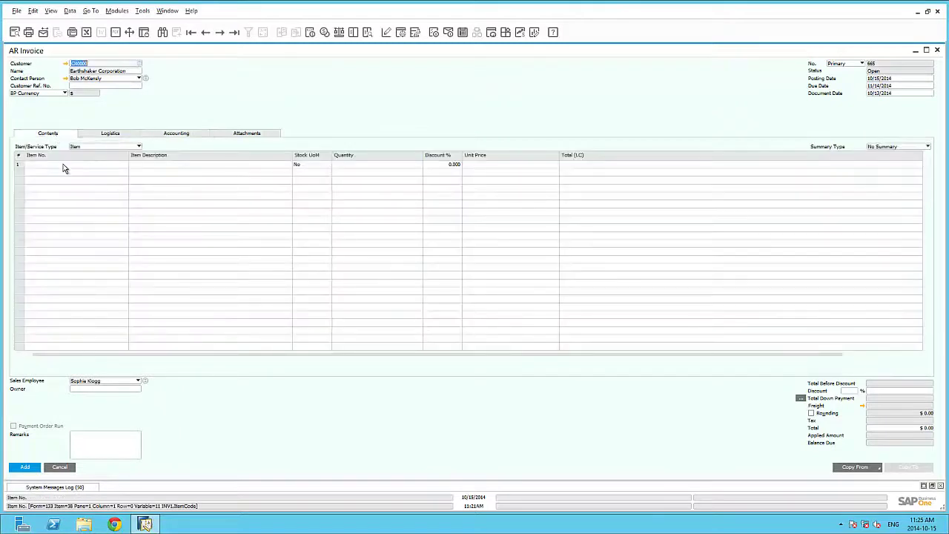
{"action": "key", "text": "Tab"}
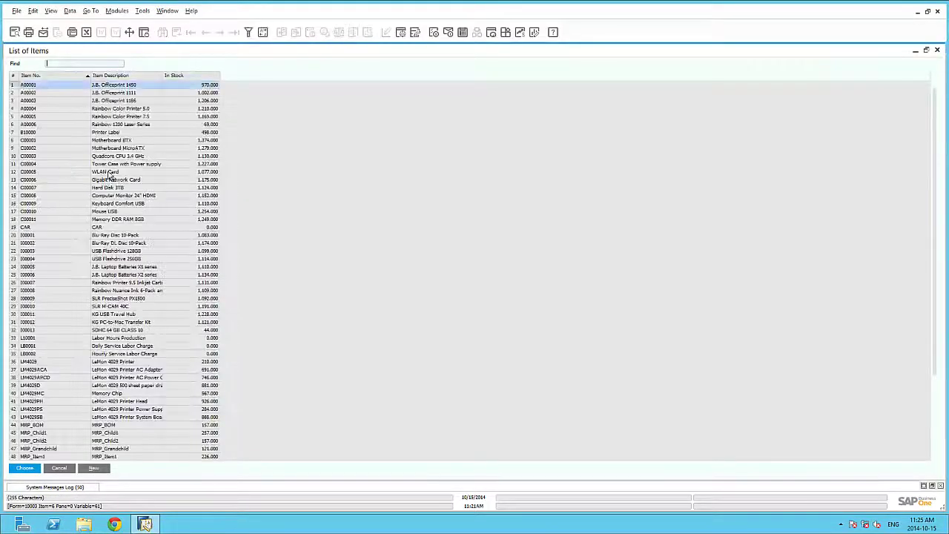
{"action": "double_click", "coordinate": [126, 173]}
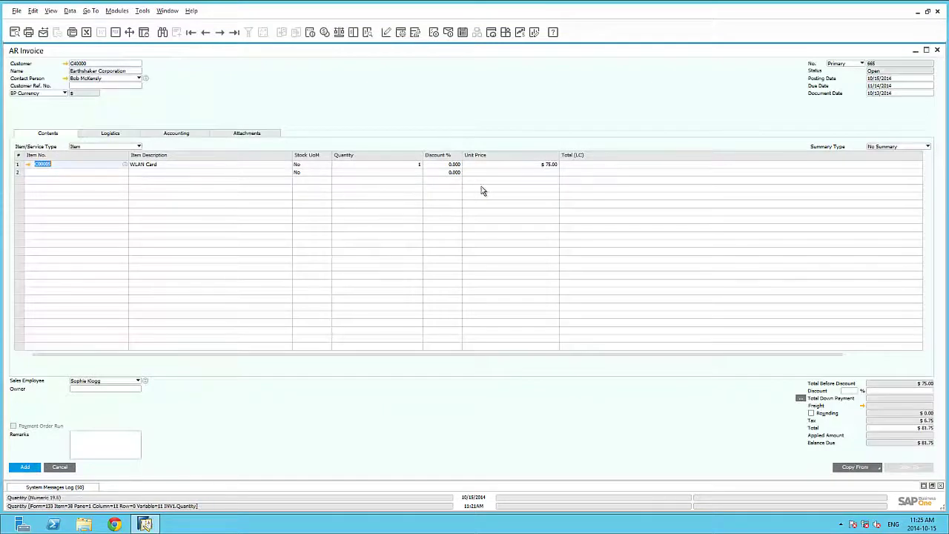
{"action": "left_click", "coordinate": [32, 467]}
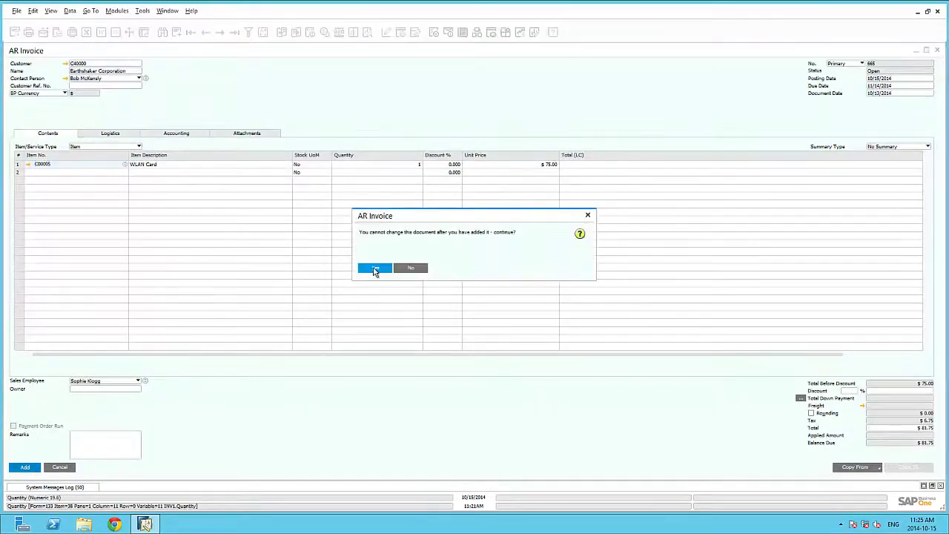
{"action": "left_click", "coordinate": [374, 266]}
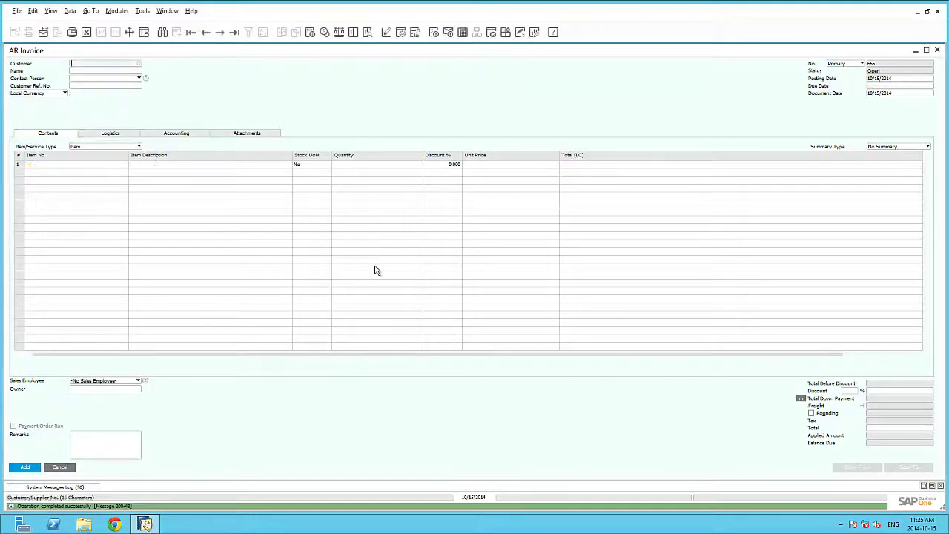
Open the last invoice's accounting details, examine the remarks in its linked journal entry, and close both windows.
{"action": "left_click", "coordinate": [235, 31]}
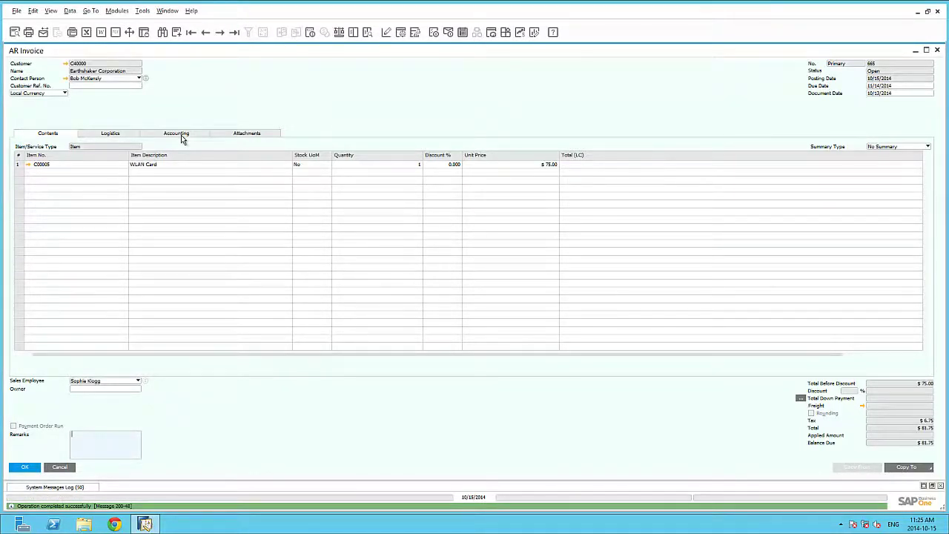
{"action": "left_click", "coordinate": [178, 134]}
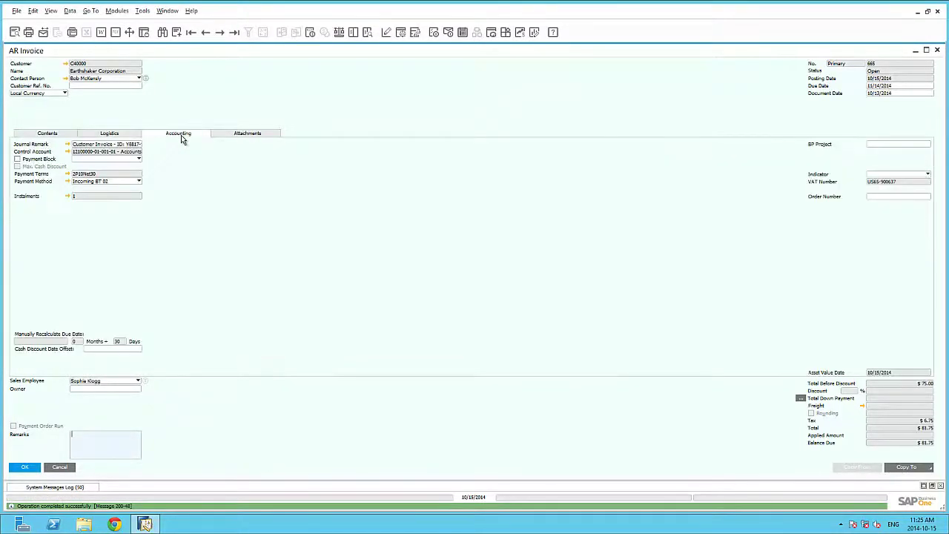
{"action": "left_click", "coordinate": [68, 145]}
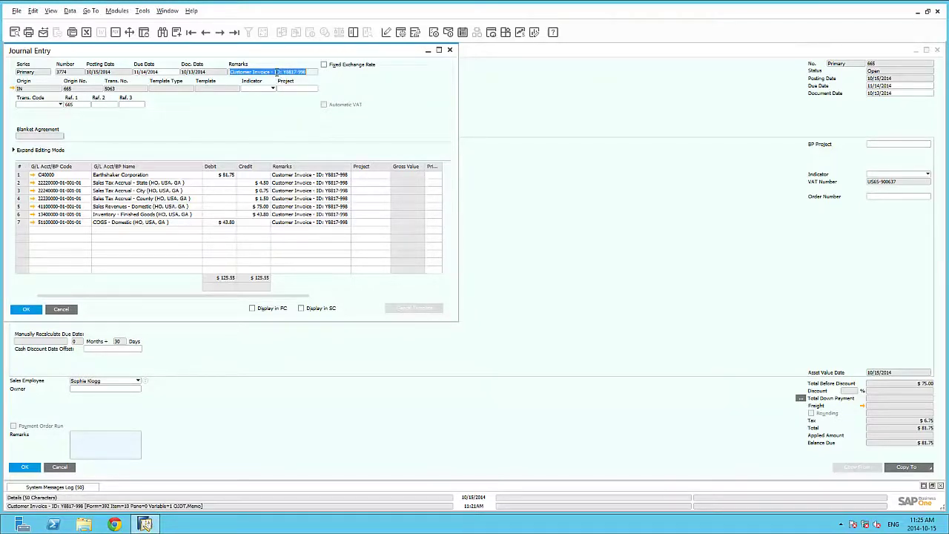
{"action": "left_click", "coordinate": [70, 314]}
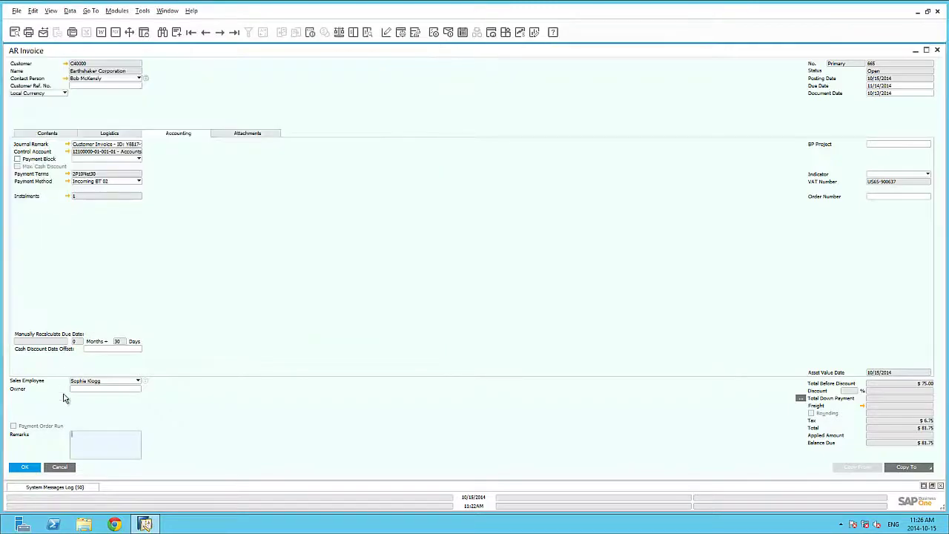
{"action": "left_click", "coordinate": [66, 468]}
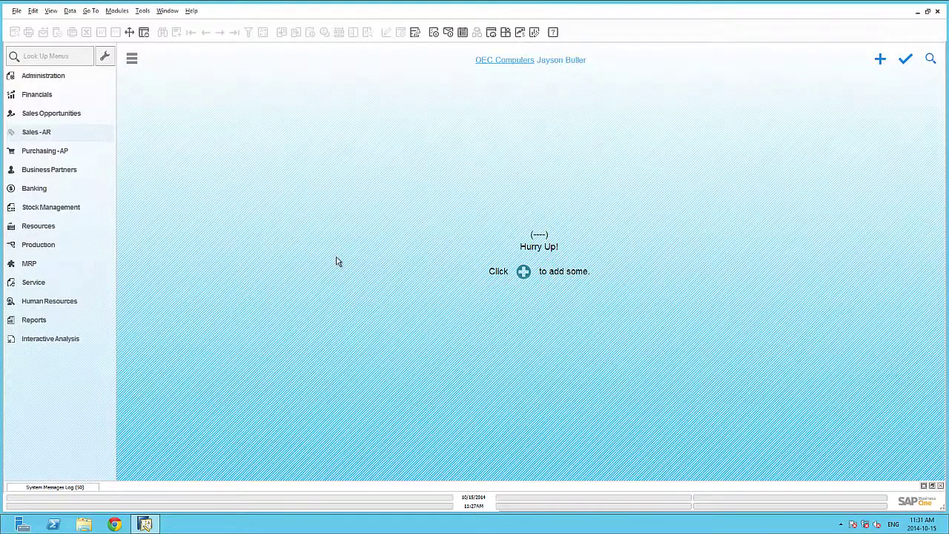
Open the shortcut customisation and allocate the Sales Quotation window of the Sales - AR module to F2.
{"action": "left_click", "coordinate": [144, 12]}
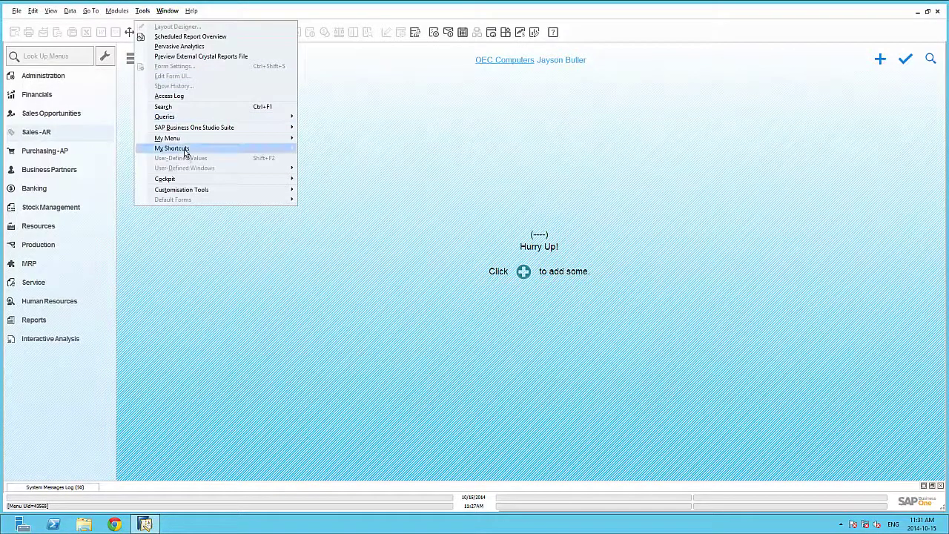
{"action": "mouse_move", "coordinate": [186, 152]}
{"action": "left_click", "coordinate": [323, 159]}
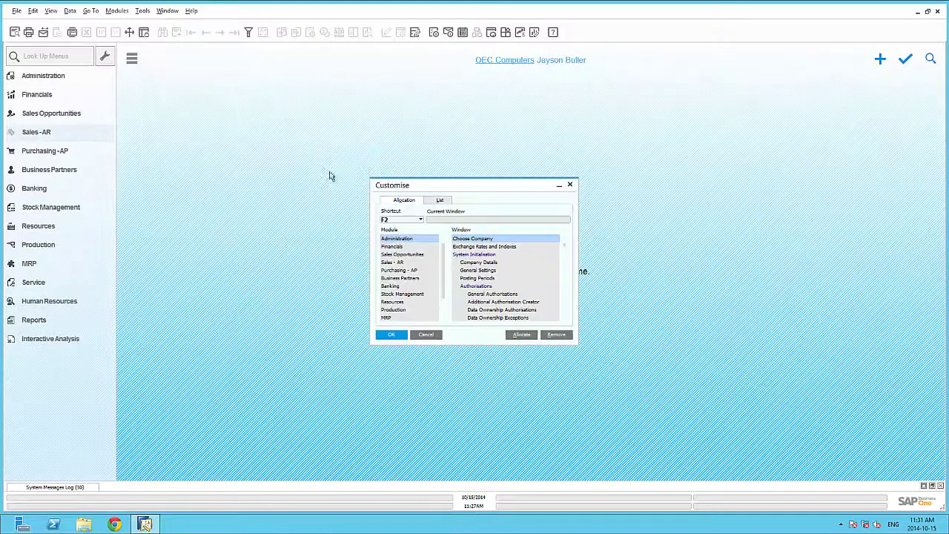
{"action": "left_click", "coordinate": [420, 220]}
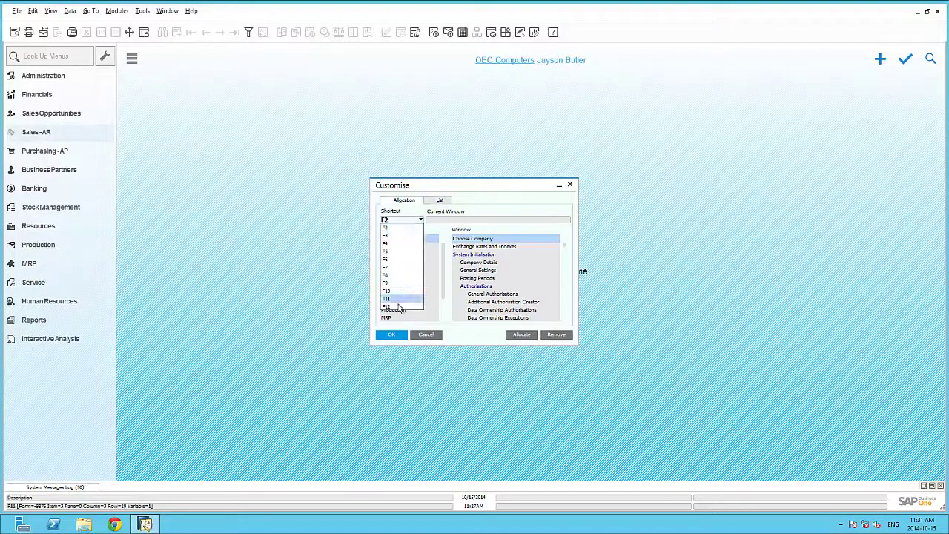
{"action": "left_click", "coordinate": [407, 220]}
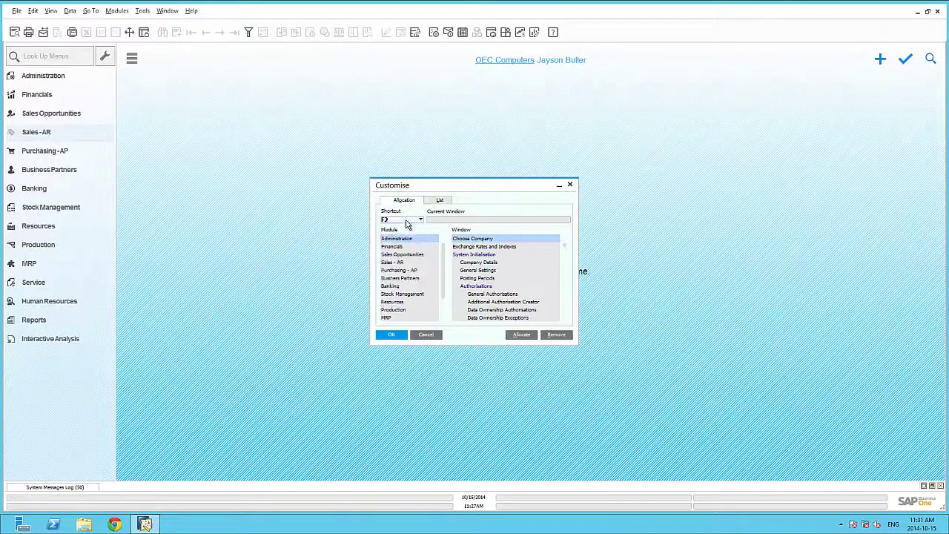
{"action": "left_click", "coordinate": [408, 264]}
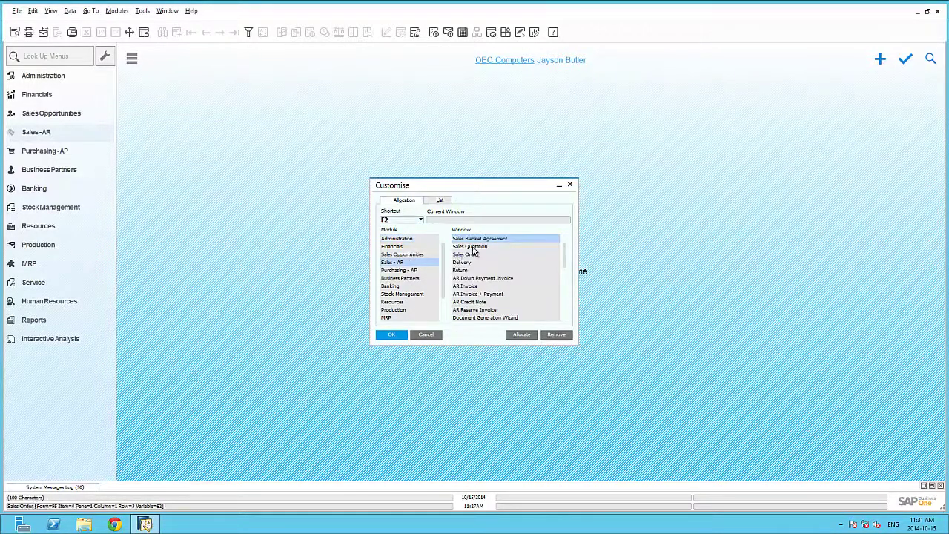
{"action": "left_click", "coordinate": [474, 247]}
{"action": "left_click", "coordinate": [521, 335]}
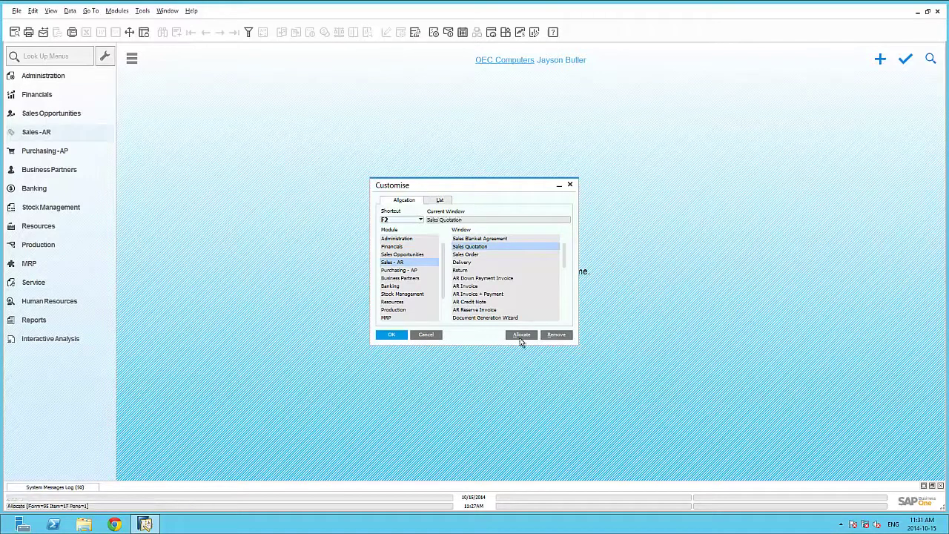
Allocate the Business Partner Master Data window of the Business Partners module to the F3 shortcut.
{"action": "left_click", "coordinate": [415, 221]}
{"action": "left_click", "coordinate": [400, 236]}
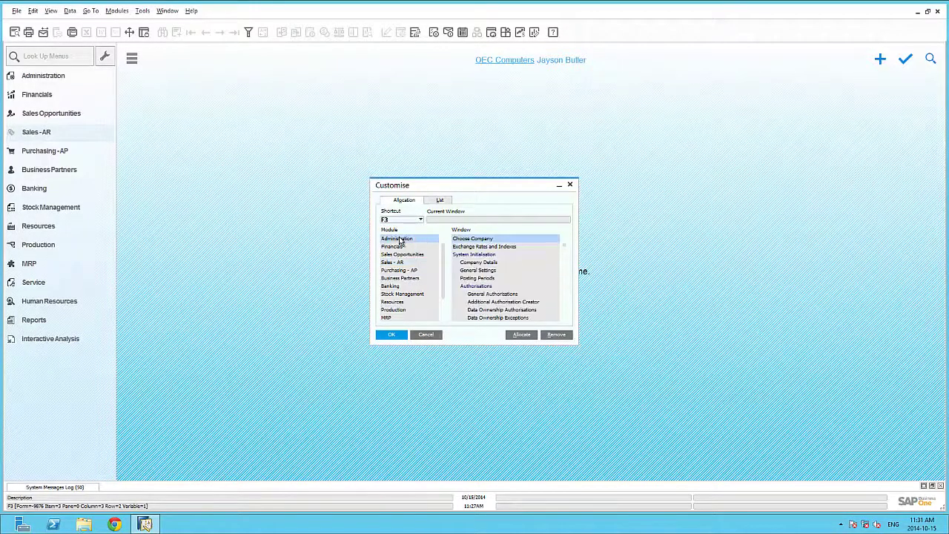
{"action": "left_click", "coordinate": [400, 278]}
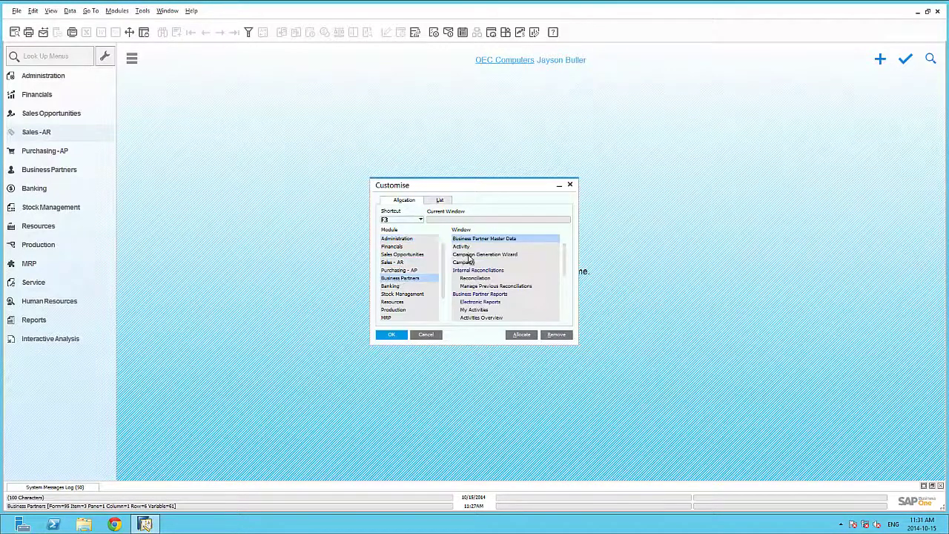
{"action": "left_click", "coordinate": [522, 335]}
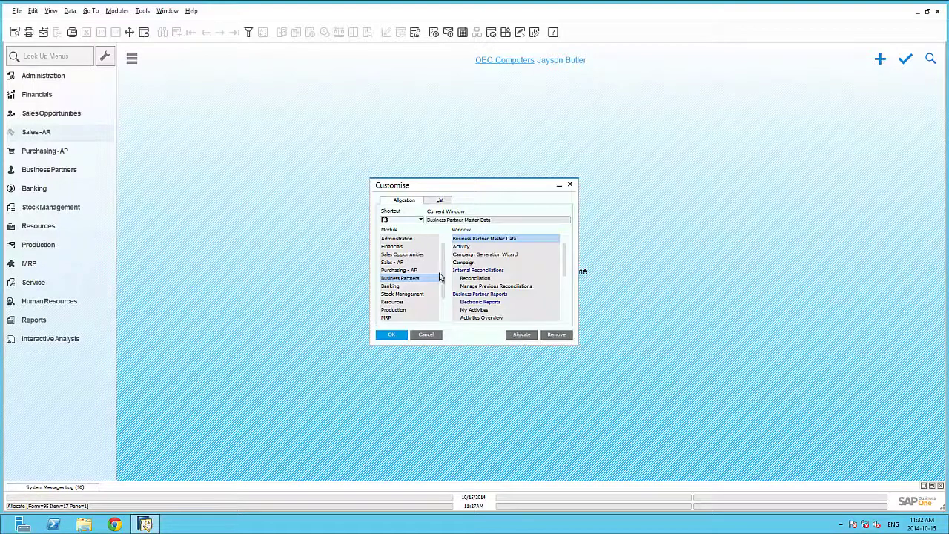
Allocate the Sales Analysis report window of the Sales - AR module to F4 and save the shortcut customisation.
{"action": "left_click", "coordinate": [404, 220]}
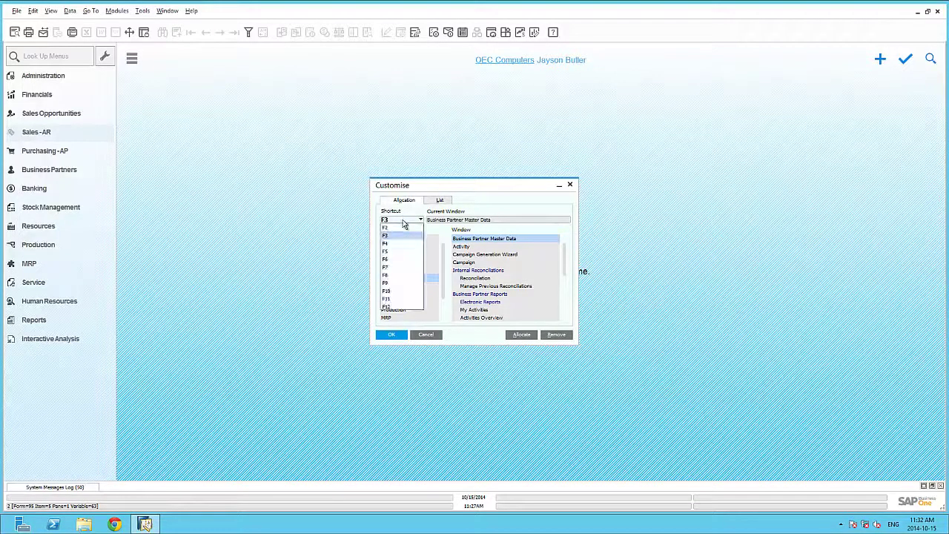
{"action": "left_click", "coordinate": [399, 246]}
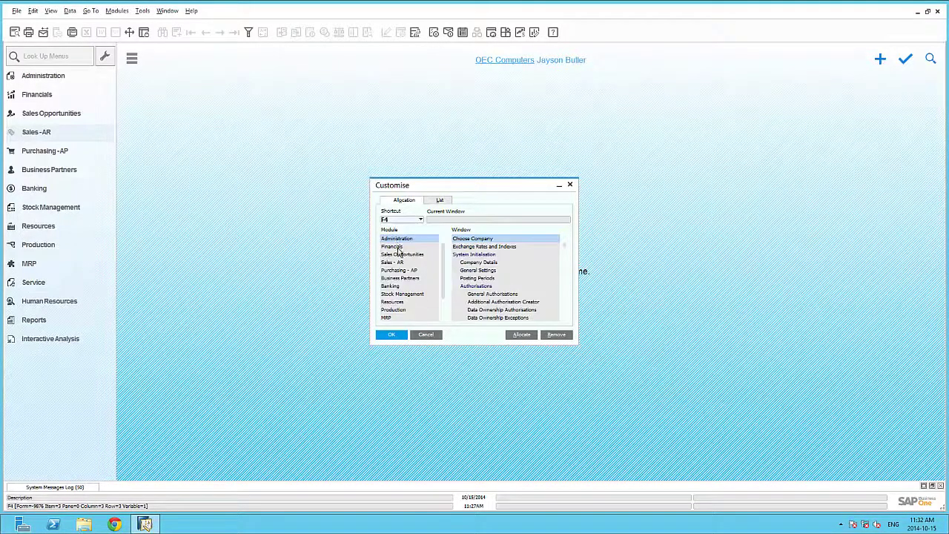
{"action": "left_click", "coordinate": [393, 263]}
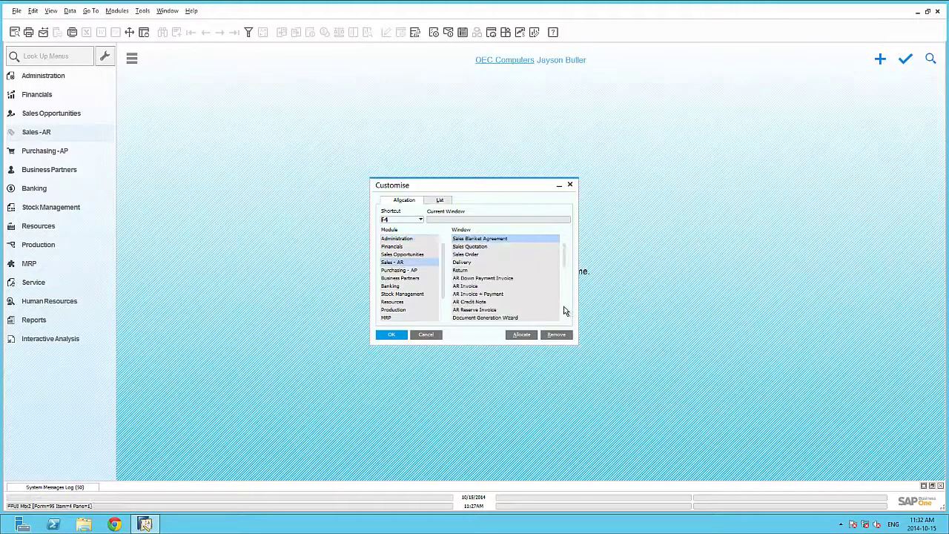
{"action": "scroll", "coordinate": [564, 310], "scroll_direction": "down", "scroll_amount": 5}
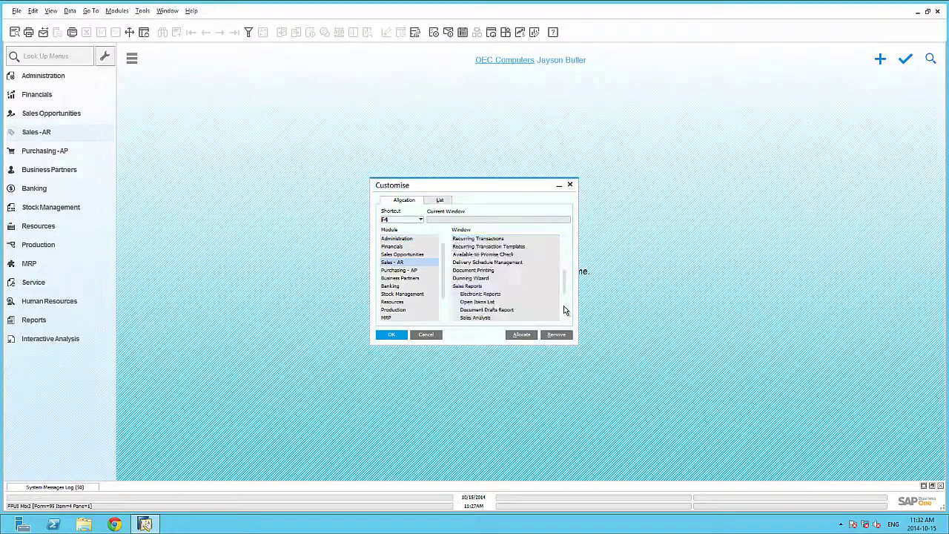
{"action": "left_click", "coordinate": [503, 319]}
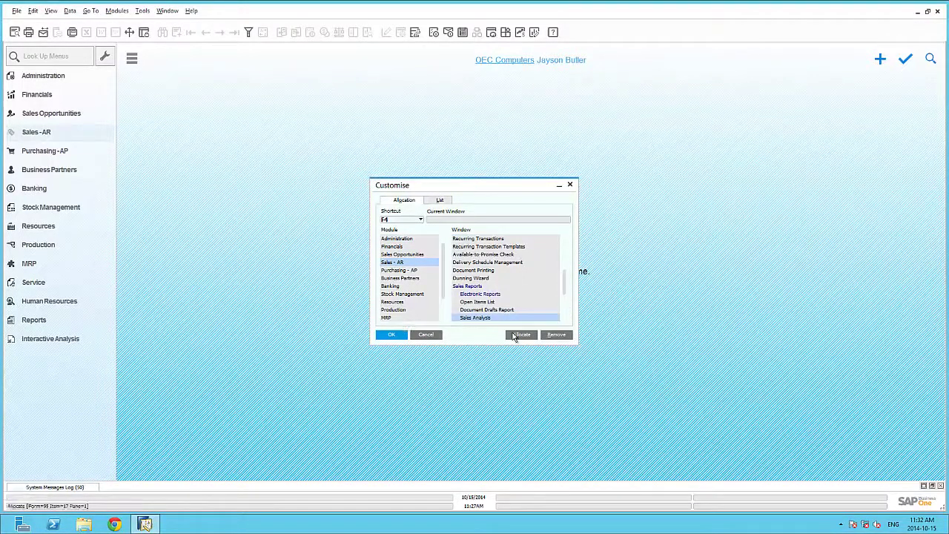
{"action": "left_click", "coordinate": [517, 336]}
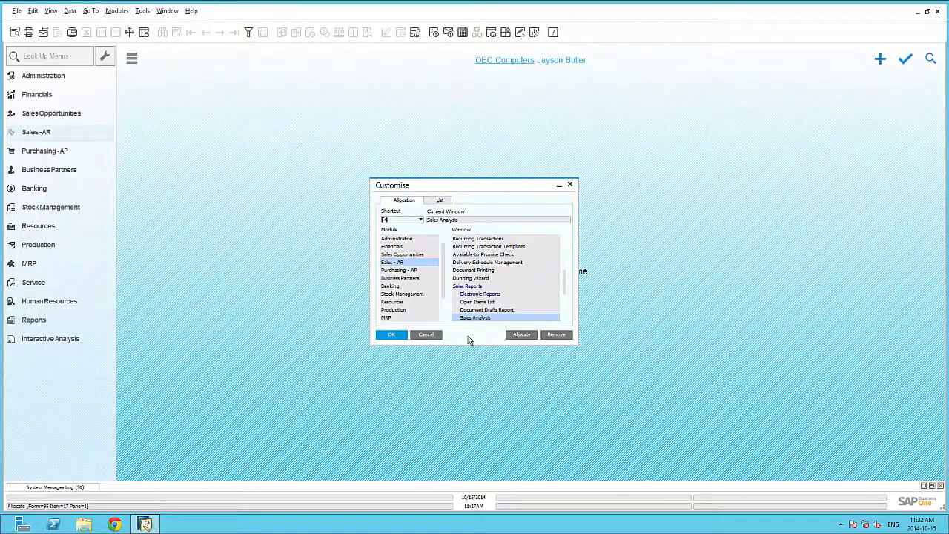
{"action": "left_click", "coordinate": [389, 335]}
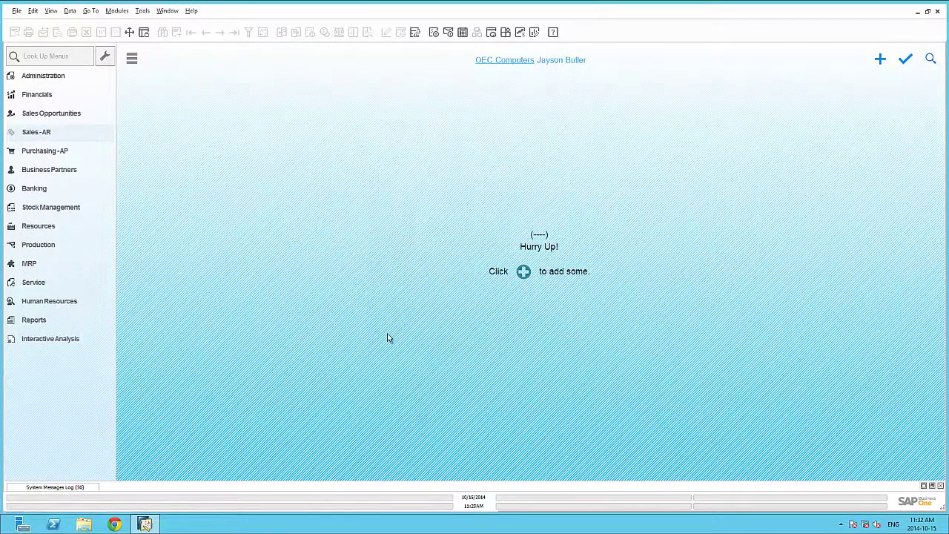
Test the F2, F3 and F4 shortcuts by opening and closing the Sales Quotation, Business Partner Master Data and Sales Analysis Report windows.
{"action": "key", "text": "F2"}
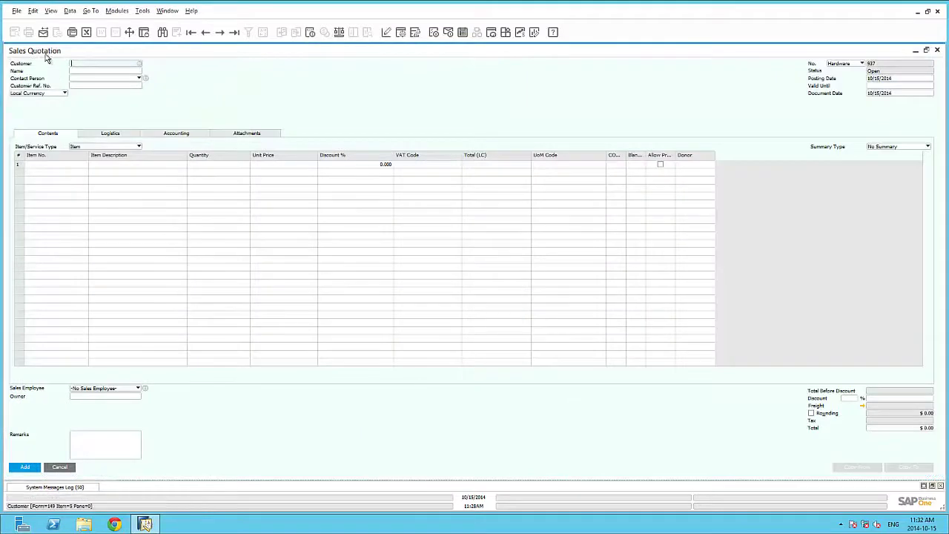
{"action": "left_click", "coordinate": [937, 52]}
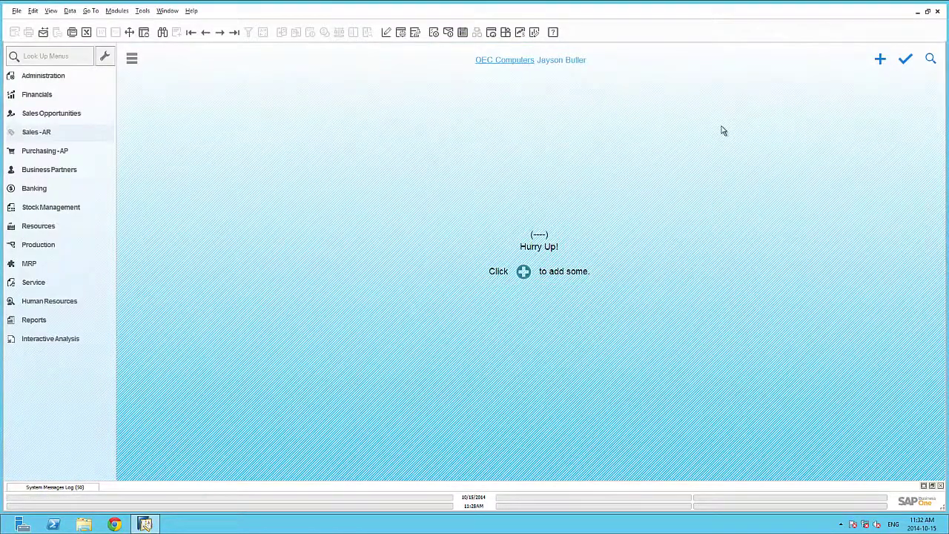
{"action": "key", "text": "F3"}
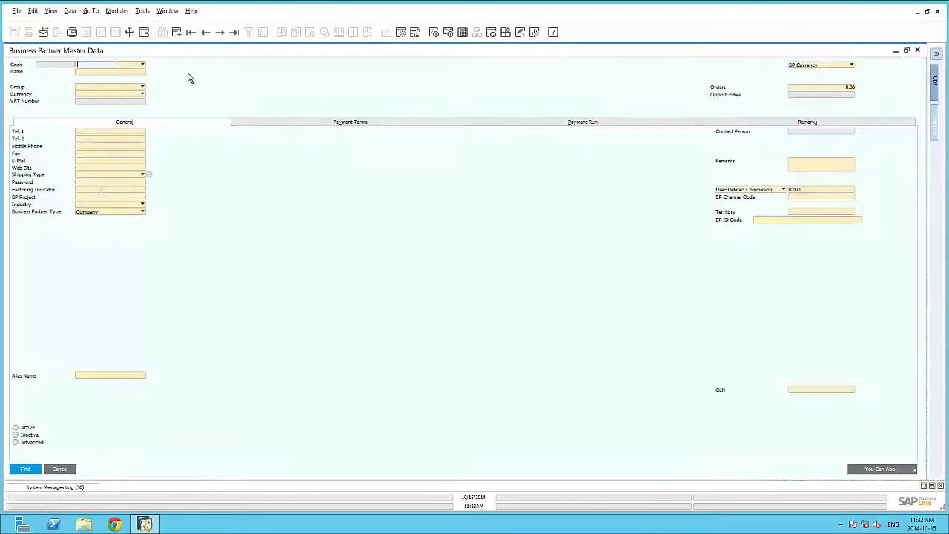
{"action": "left_click", "coordinate": [917, 50]}
{"action": "key", "text": "F4"}
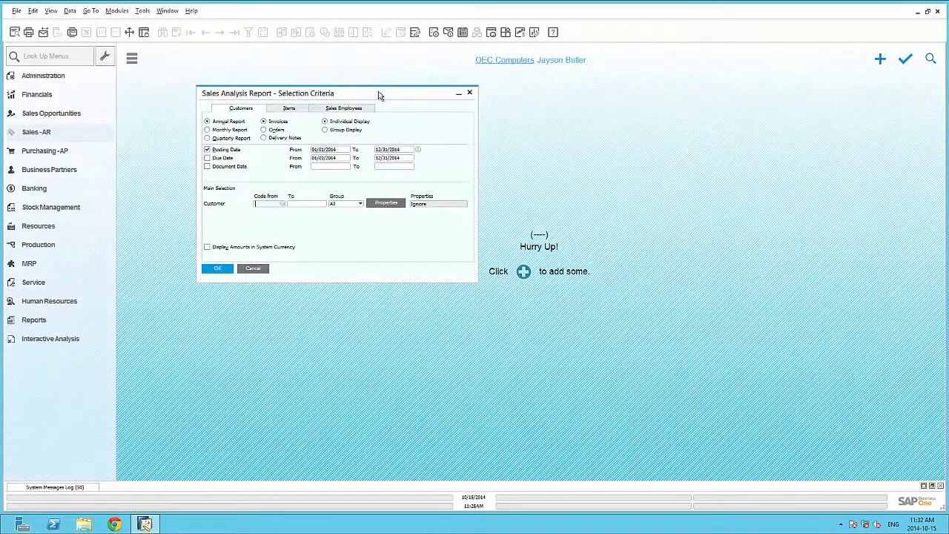
{"action": "left_click", "coordinate": [472, 94]}
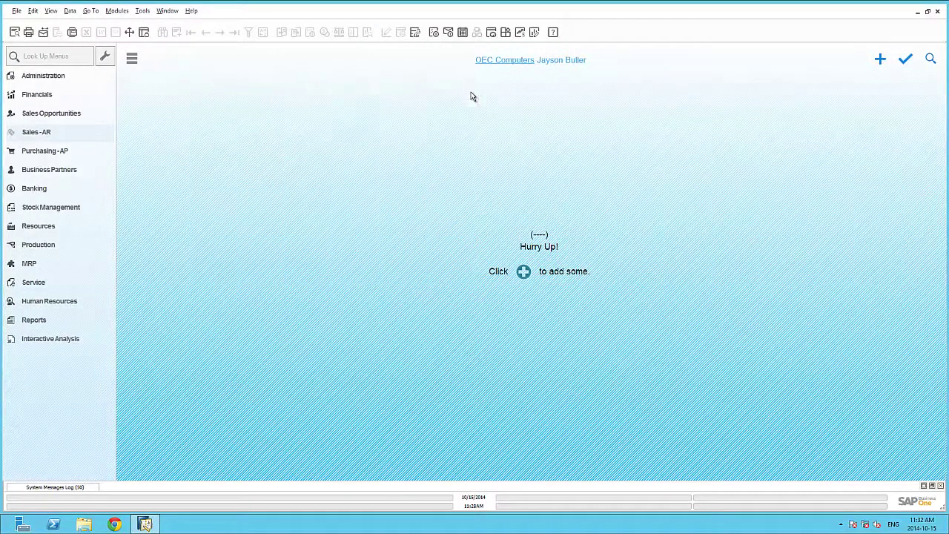